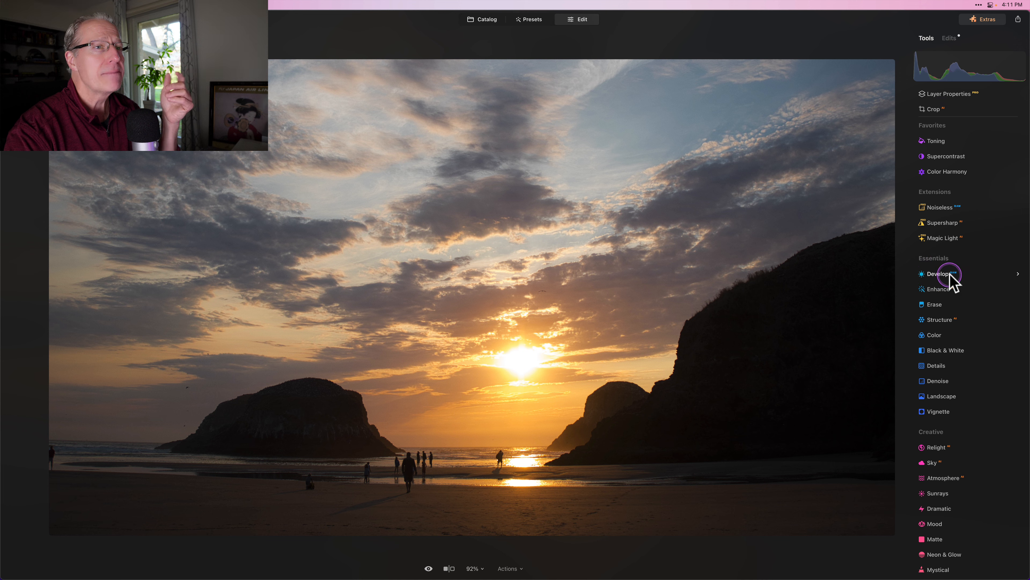
# Step: In Develop, set Smart Contrast to 25, Highlights to -49 and Shadows to 30
pyautogui.click(941, 273)
pyautogui.click(980, 270)
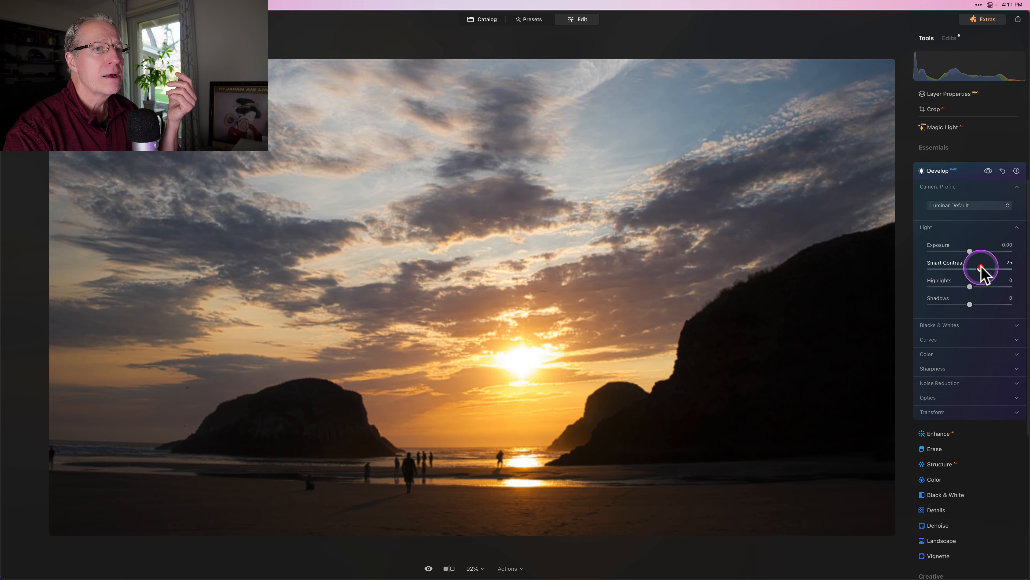
pyautogui.click(950, 287)
pyautogui.click(984, 305)
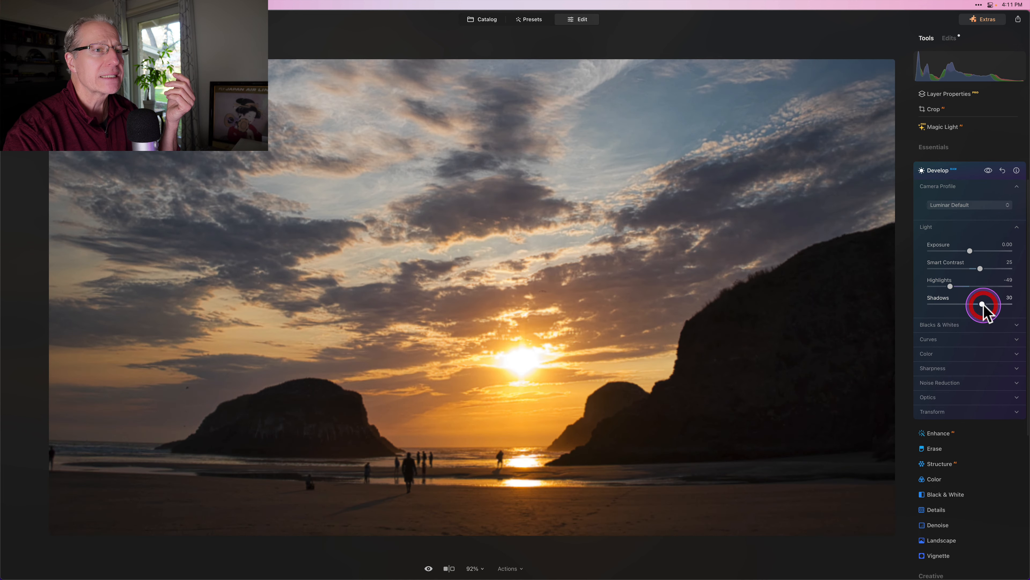
# Step: Adjust the Develop color settings to Temperature 4860, Tint 23, Saturation 8 and Vibrance 7
pyautogui.scroll(-2, 950, 307)
pyautogui.click(947, 315)
pyautogui.scroll(-2, 949, 316)
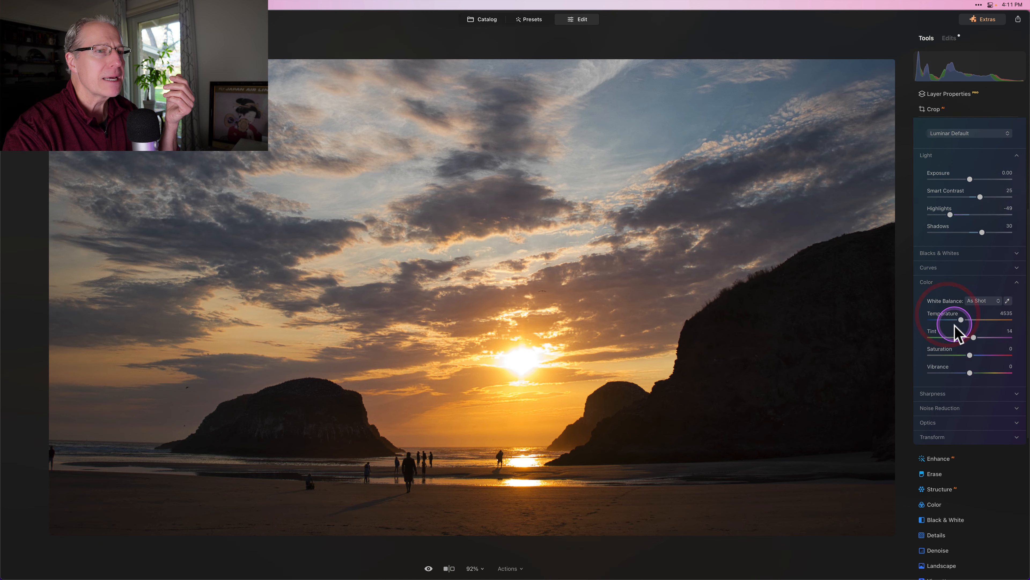
pyautogui.moveTo(959, 320); pyautogui.dragTo(975, 341)
pyautogui.scroll(5, 975, 341)
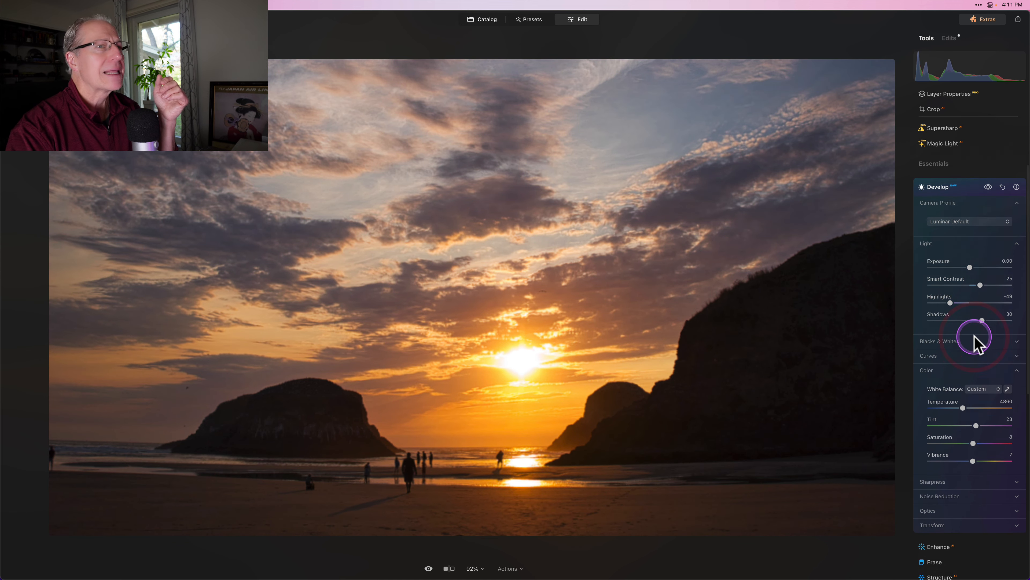
pyautogui.click(969, 205)
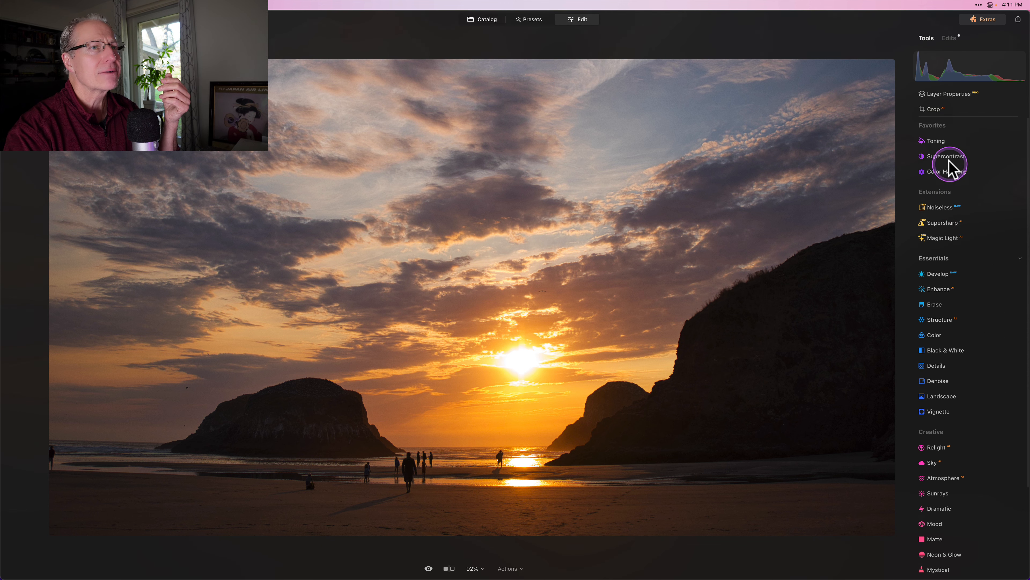
# Step: Tone the photo's highlights with the Toning tool at a Saturation of 23
pyautogui.click(942, 147)
pyautogui.moveTo(952, 226); pyautogui.dragTo(949, 227)
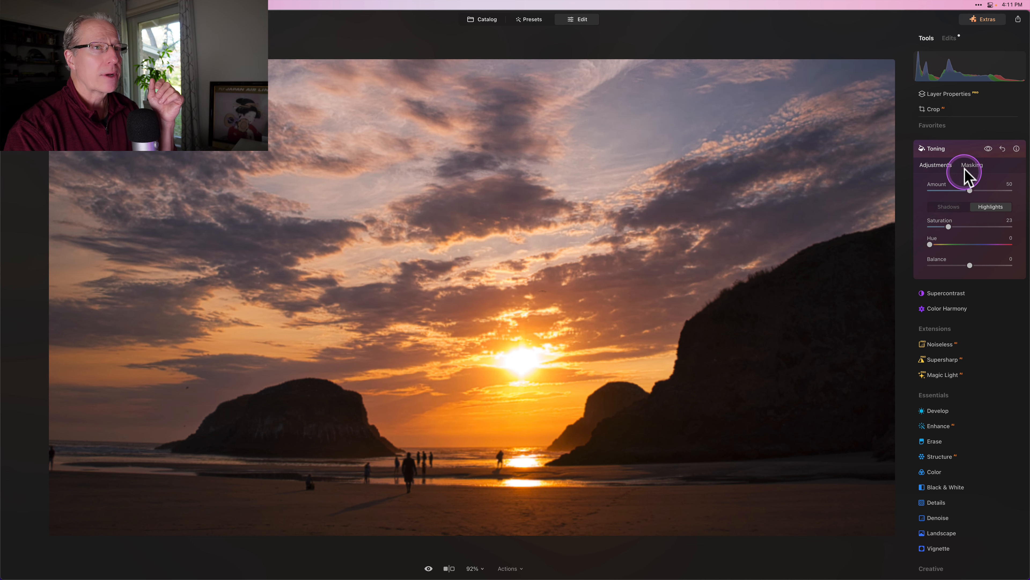
pyautogui.click(967, 150)
# Step: Warm the scene by setting Golden Hour to 35 in the Landscape tool
pyautogui.scroll(-5, 968, 227)
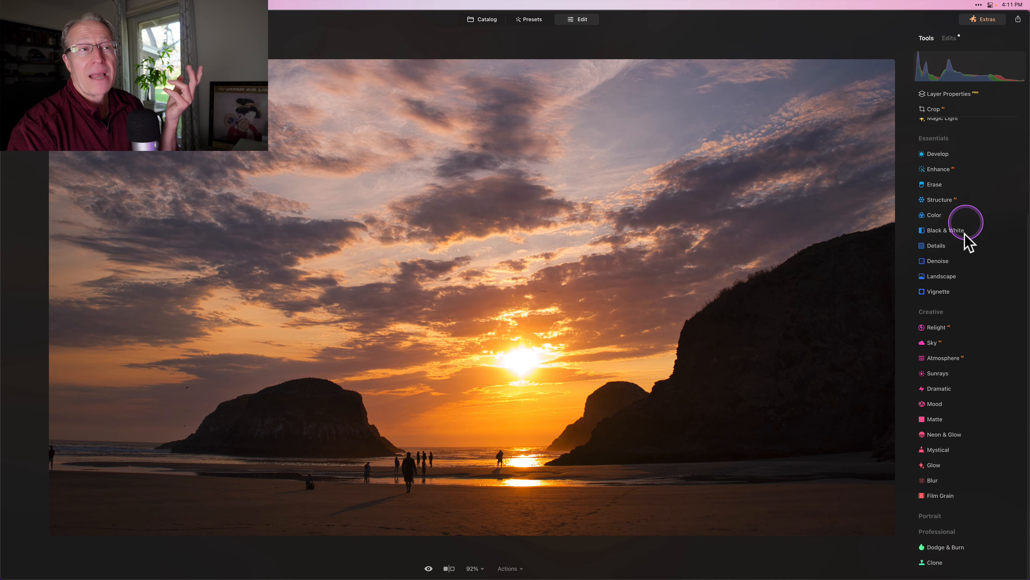
pyautogui.click(953, 277)
pyautogui.click(957, 301)
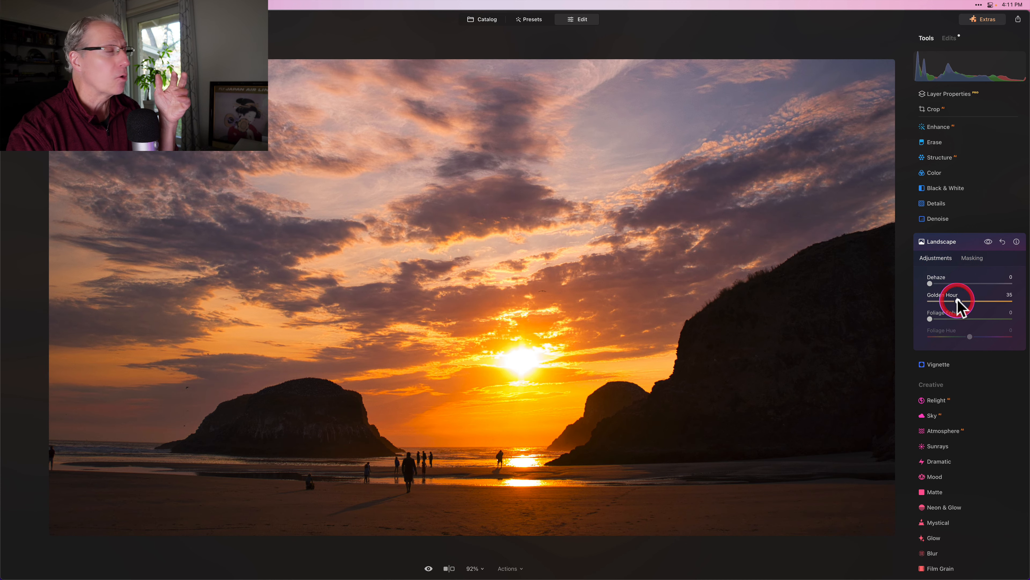
# Step: Set Brilliance to 24 in the Color Harmony tool
pyautogui.scroll(2, 960, 307)
pyautogui.scroll(10, 962, 307)
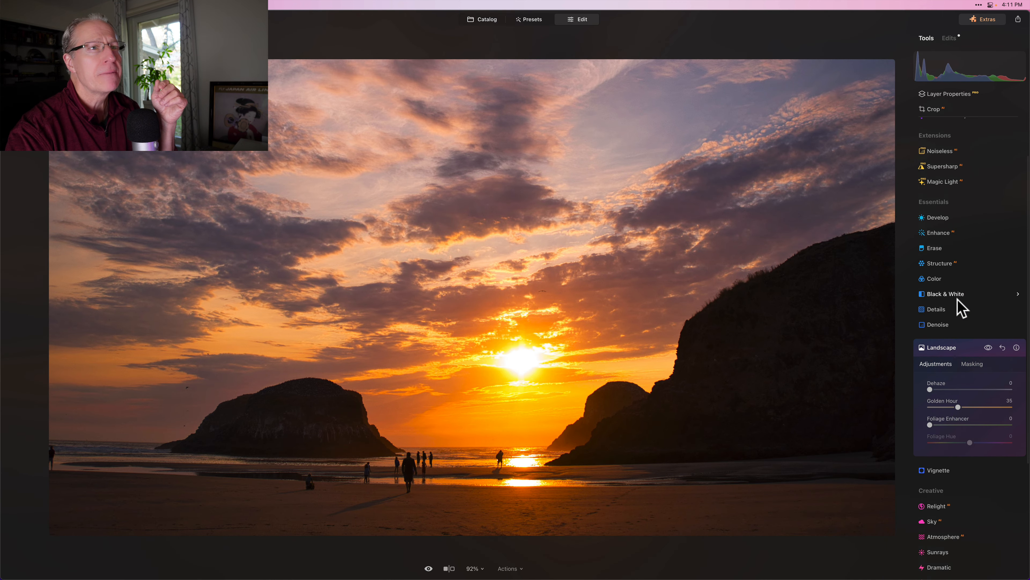
pyautogui.click(958, 179)
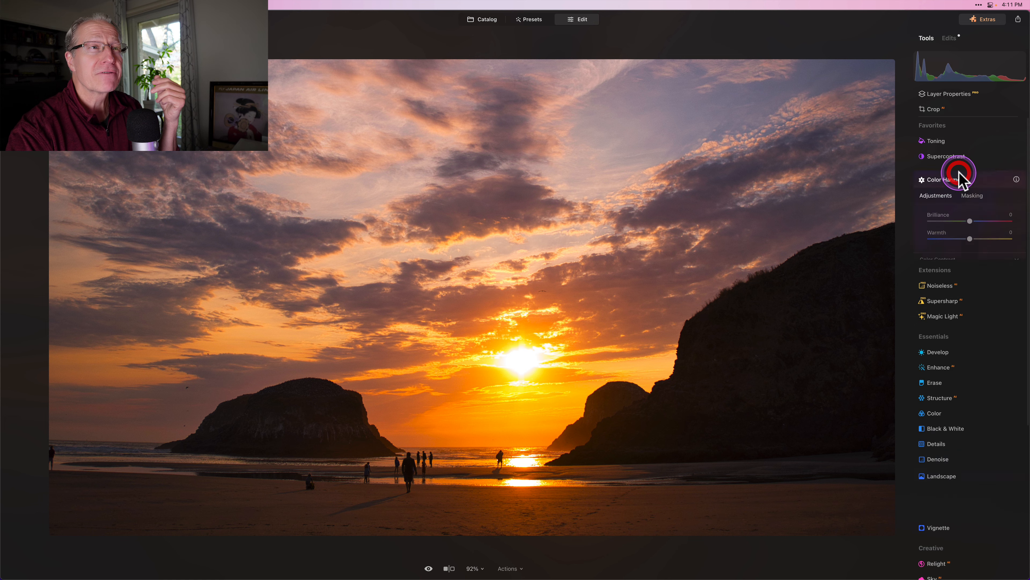
pyautogui.click(979, 221)
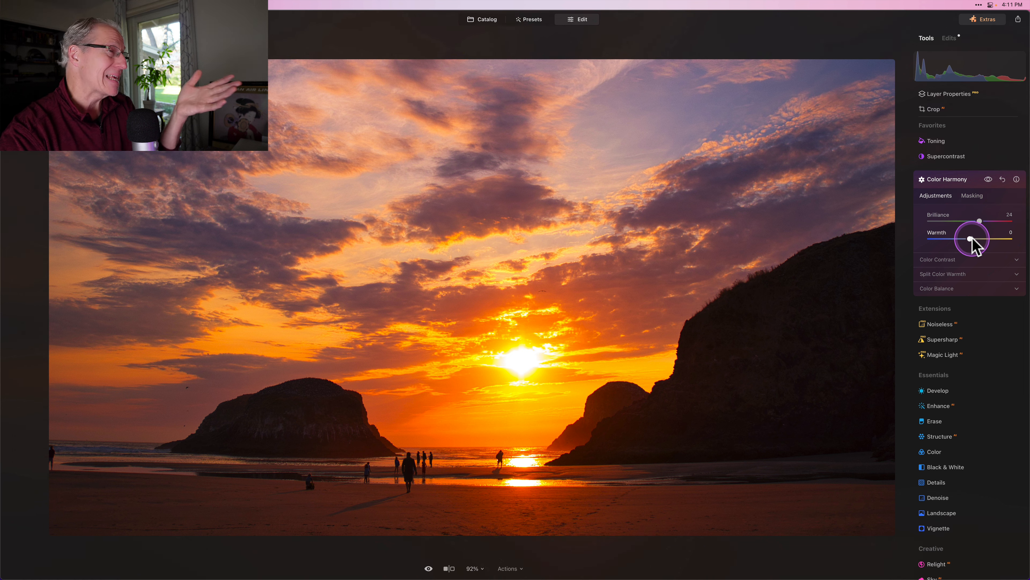
pyautogui.click(972, 187)
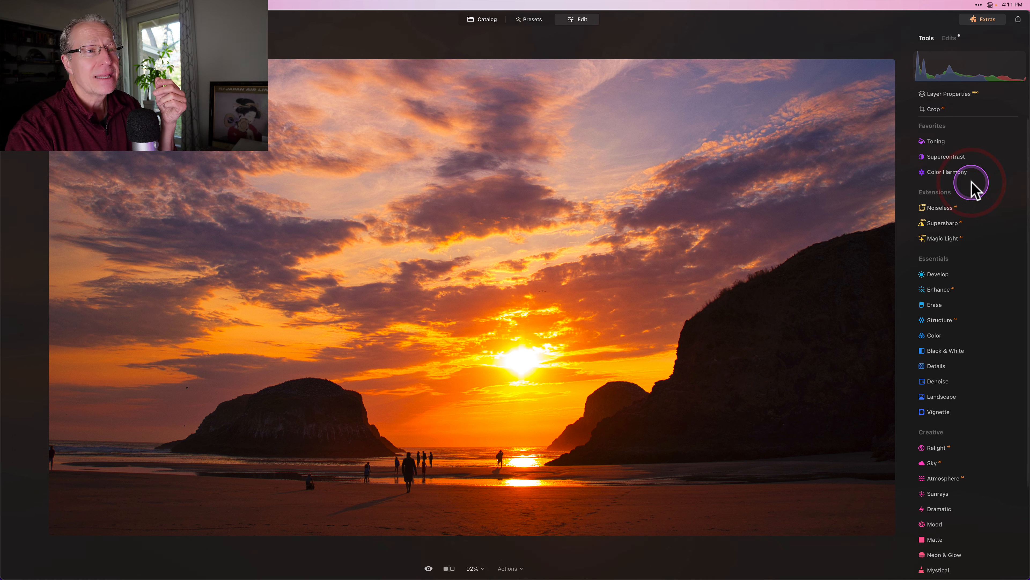
# Step: Bring out texture across the photo by setting the Structure Amount to 45
pyautogui.scroll(-2, 970, 191)
pyautogui.click(944, 299)
pyautogui.scroll(-4, 944, 301)
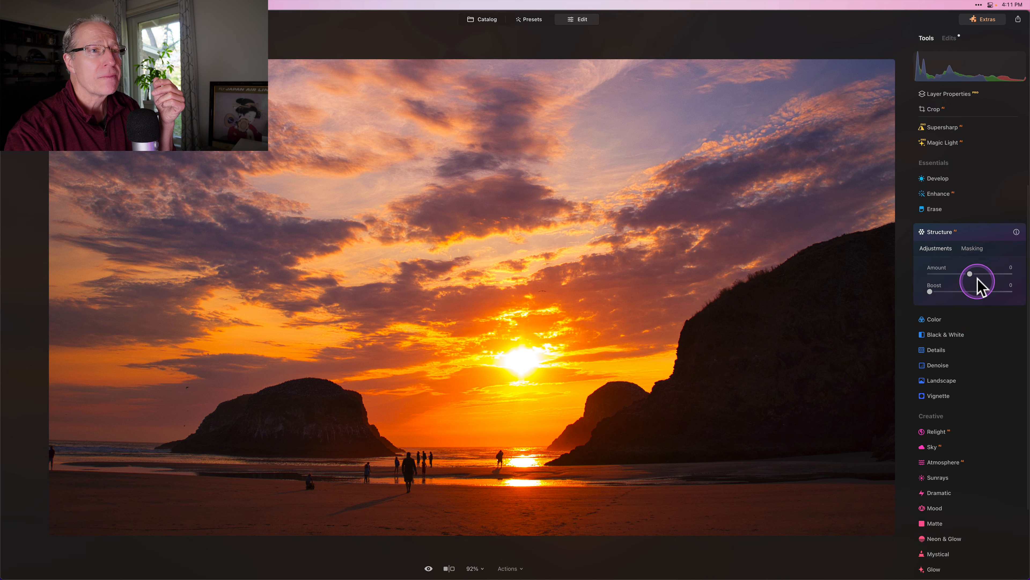
pyautogui.moveTo(975, 274); pyautogui.dragTo(989, 275)
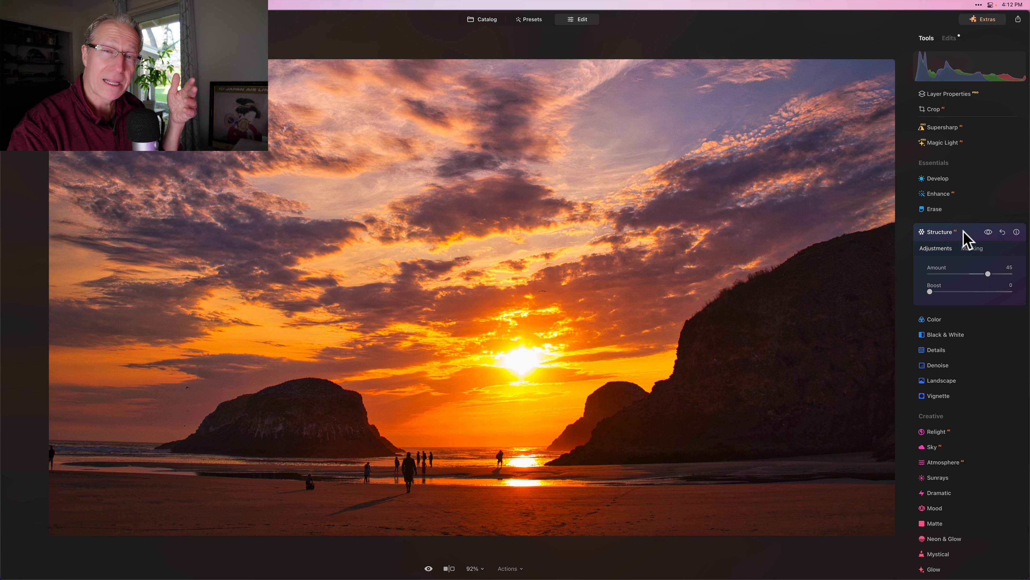
pyautogui.click(949, 111)
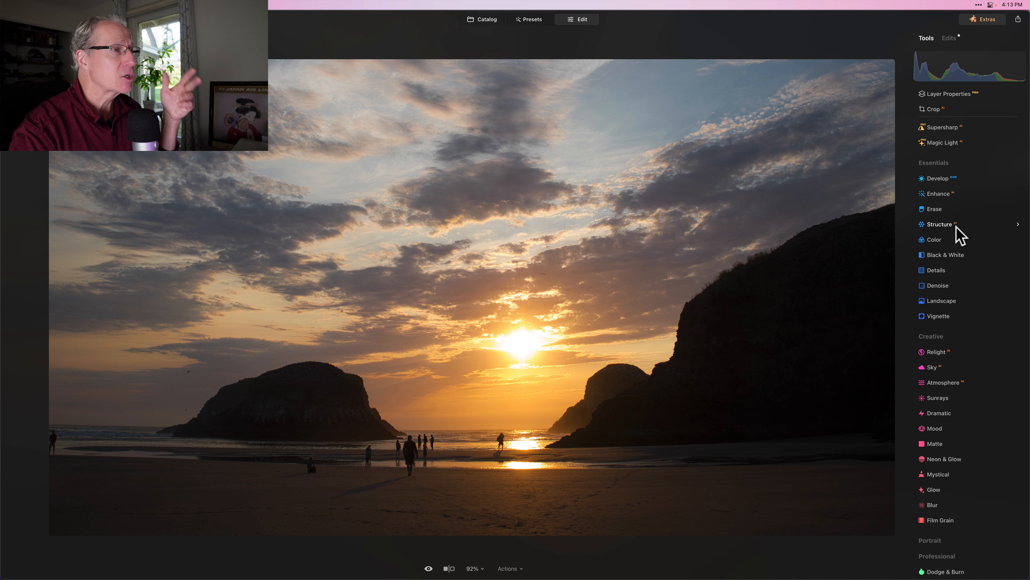
# Step: In Develop, apply the Adobe Standard camera profile and set Highlights to -15 and Shadows to 10
pyautogui.click(945, 181)
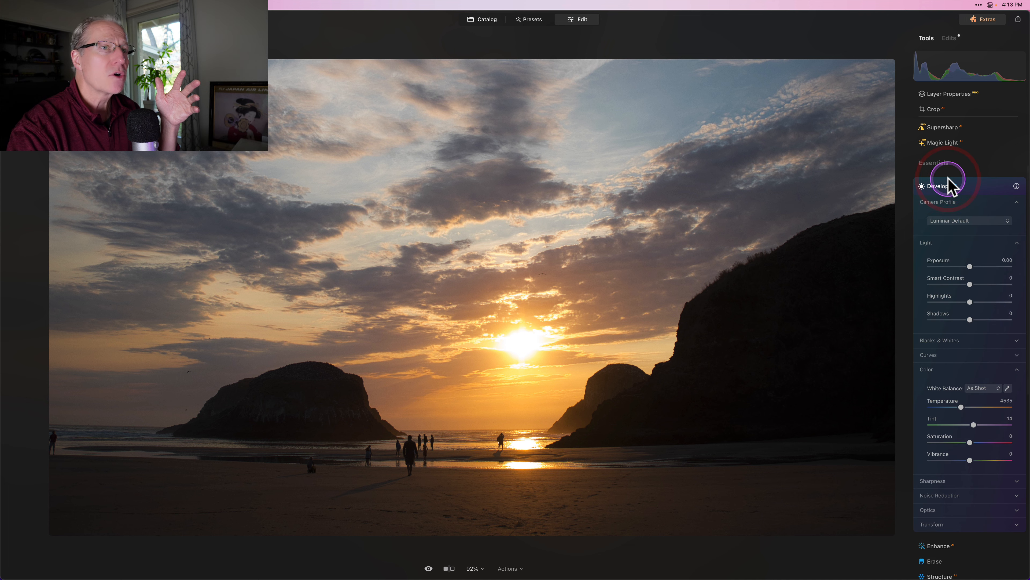
pyautogui.click(957, 221)
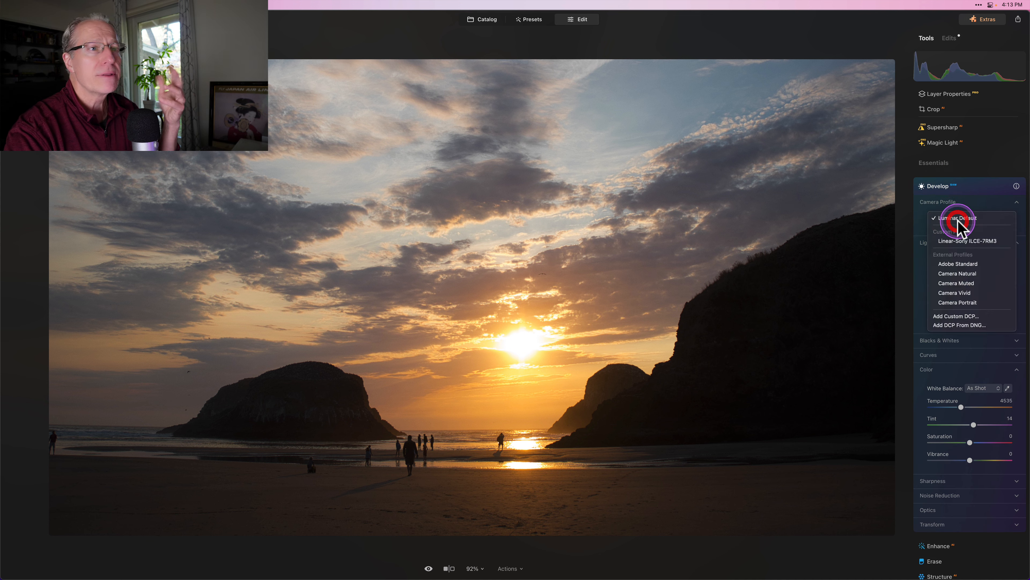
pyautogui.click(967, 266)
pyautogui.scroll(-2, 970, 270)
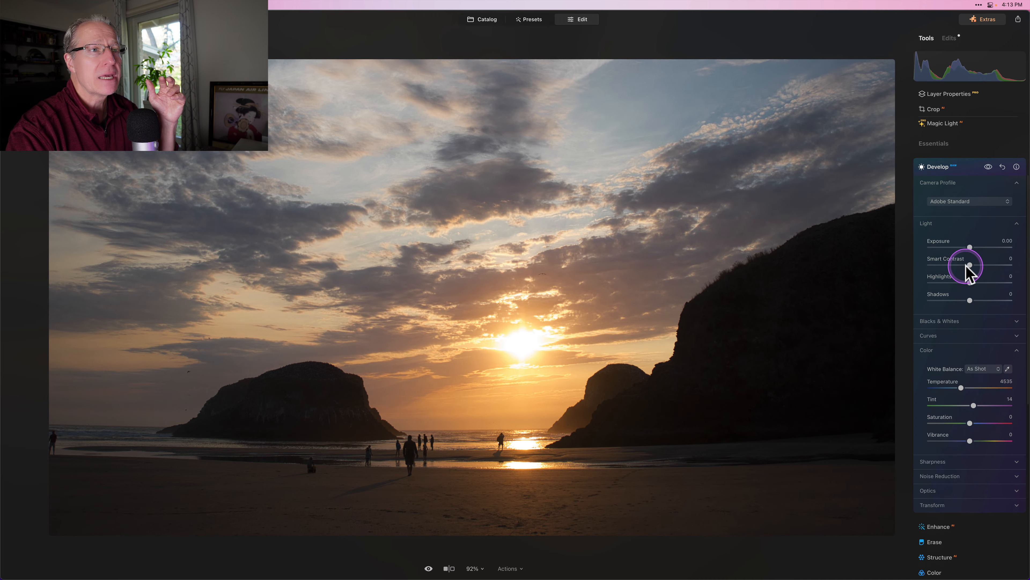
pyautogui.moveTo(967, 264); pyautogui.dragTo(961, 265)
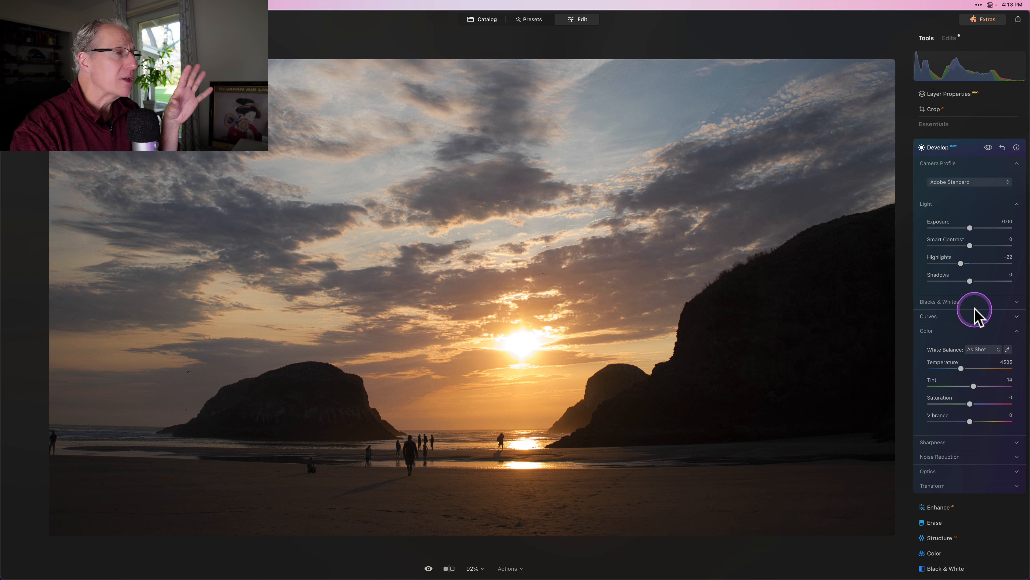
pyautogui.moveTo(961, 264); pyautogui.dragTo(974, 280)
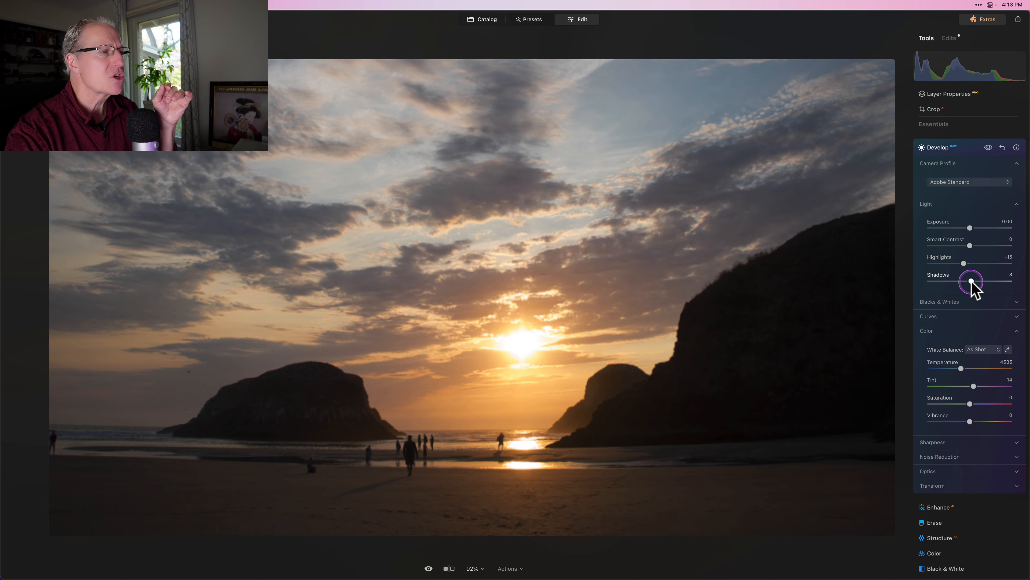
# Step: Adjust the Develop color settings to Temperature 4369, Tint 17 and Vibrance 5
pyautogui.moveTo(962, 369); pyautogui.dragTo(974, 386)
pyautogui.moveTo(972, 422); pyautogui.dragTo(973, 423)
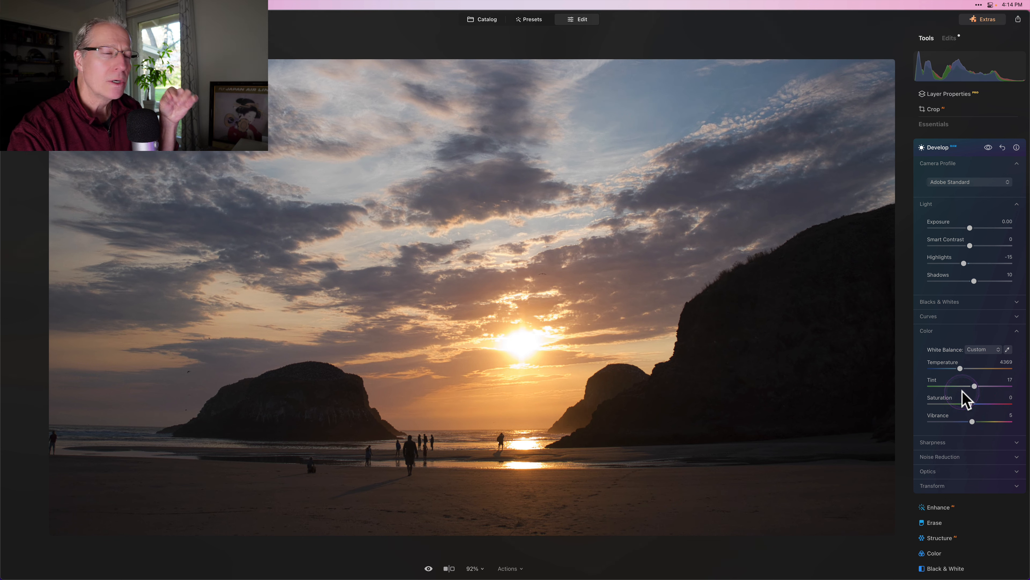
pyautogui.click(920, 379)
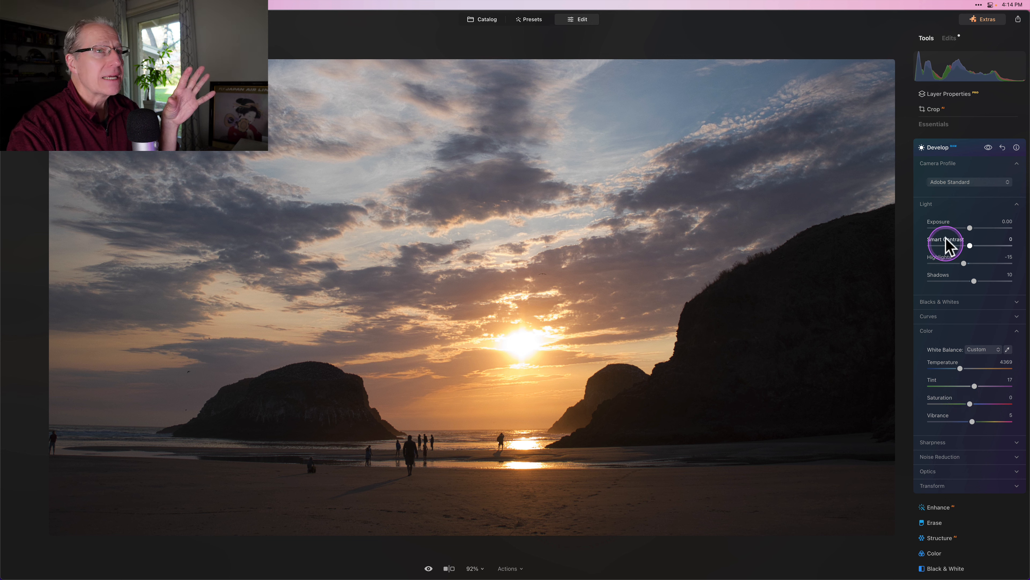
pyautogui.click(964, 151)
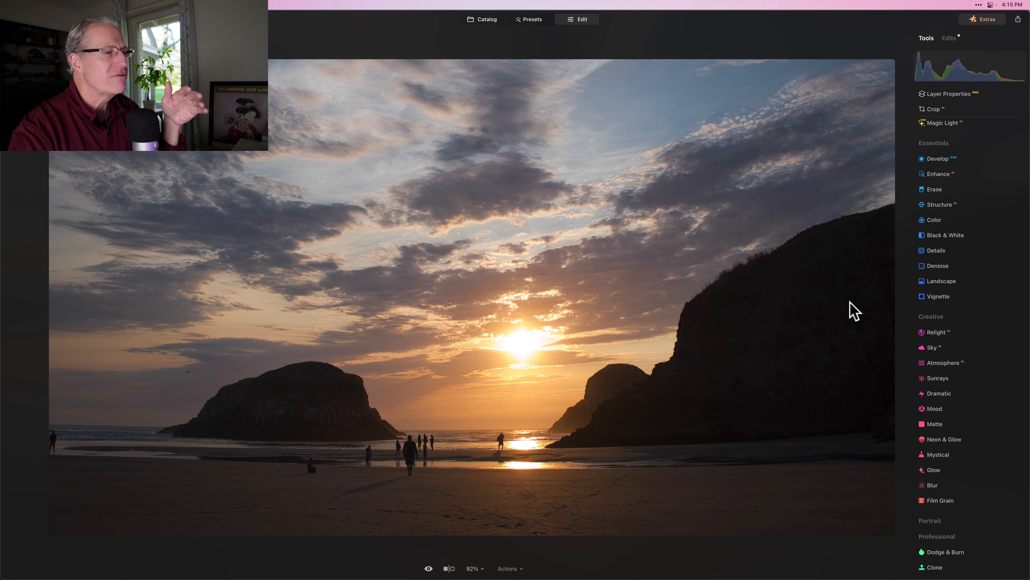
# Step: In Supercontrast, set Highlights Contrast to 16, Midtones Contrast to 20 and Shadows Contrast to 52, and compare before and after
pyautogui.scroll(5, 951, 234)
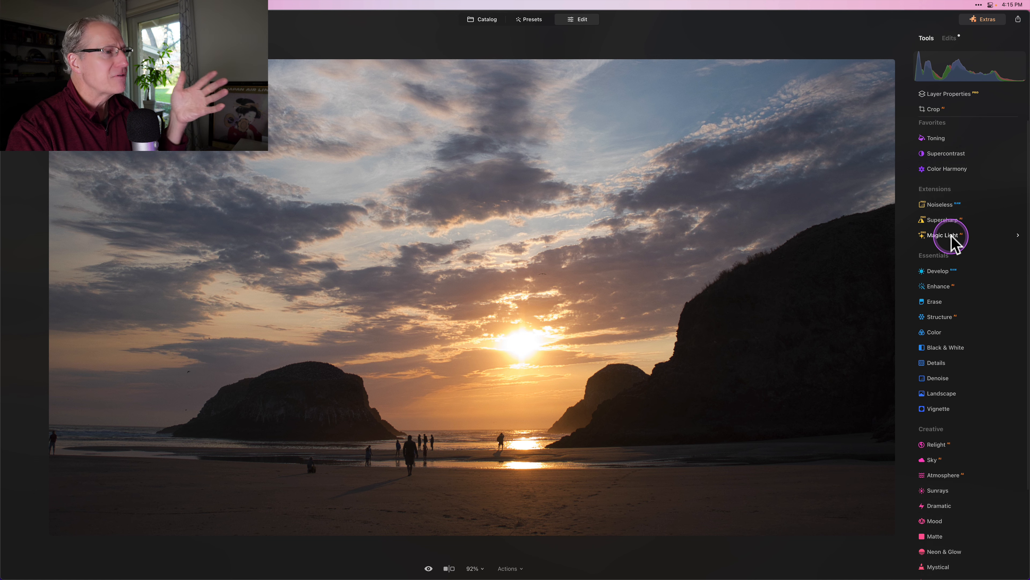
pyautogui.scroll(1, 950, 240)
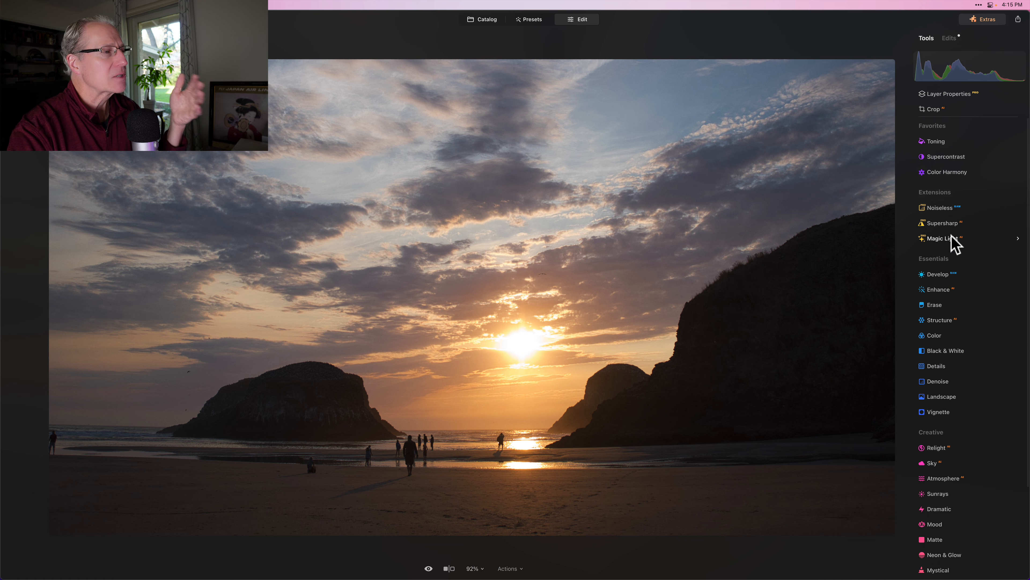
pyautogui.click(938, 162)
pyautogui.moveTo(944, 185)
pyautogui.mouseDown()
pyautogui.moveTo(954, 188)
pyautogui.moveTo(920, 188)
pyautogui.moveTo(941, 185)
pyautogui.mouseUp()
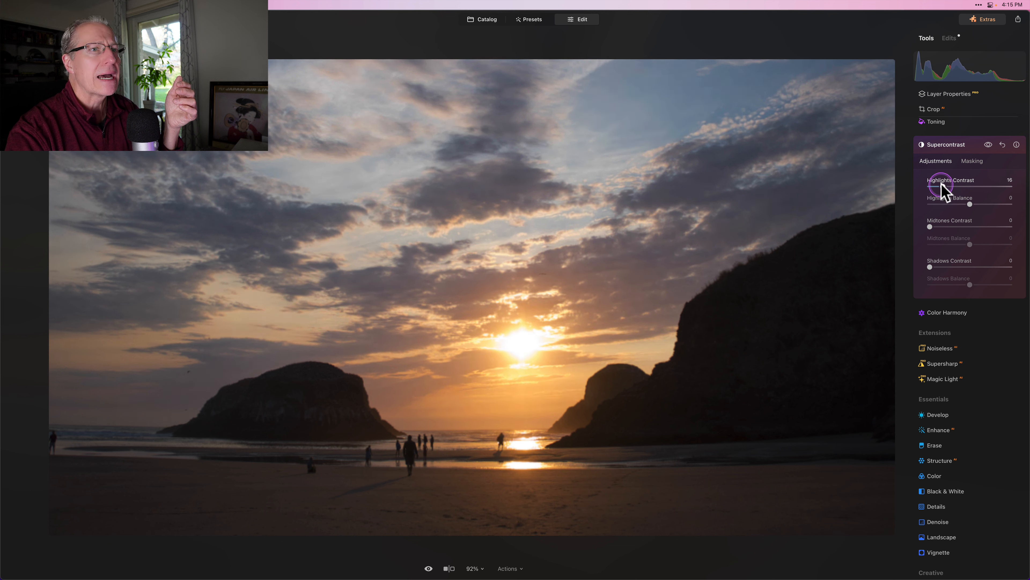
pyautogui.moveTo(940, 227)
pyautogui.mouseDown()
pyautogui.moveTo(961, 226)
pyautogui.moveTo(909, 221)
pyautogui.moveTo(957, 229)
pyautogui.moveTo(944, 223)
pyautogui.mouseUp()
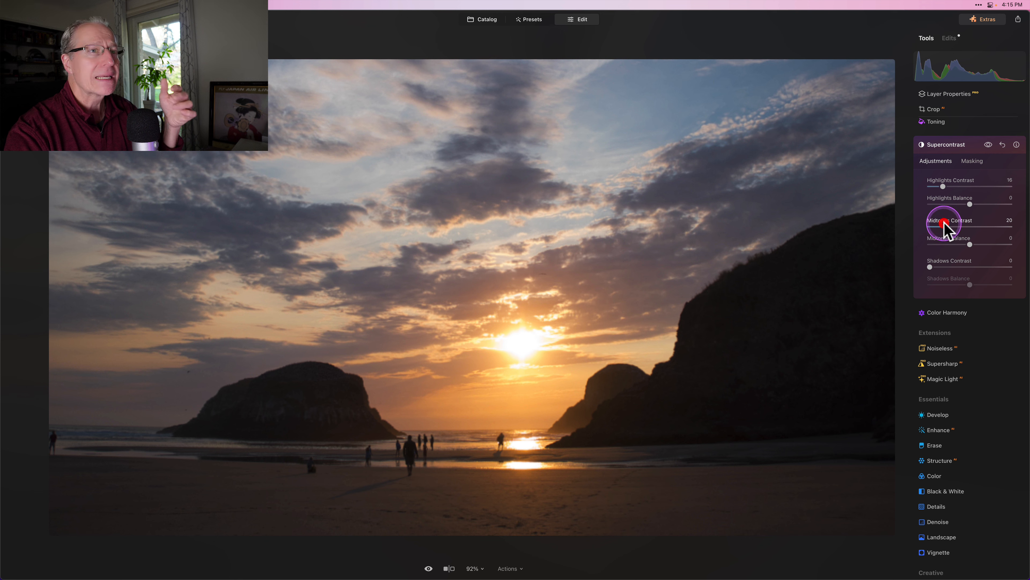
pyautogui.moveTo(939, 267); pyautogui.dragTo(970, 264)
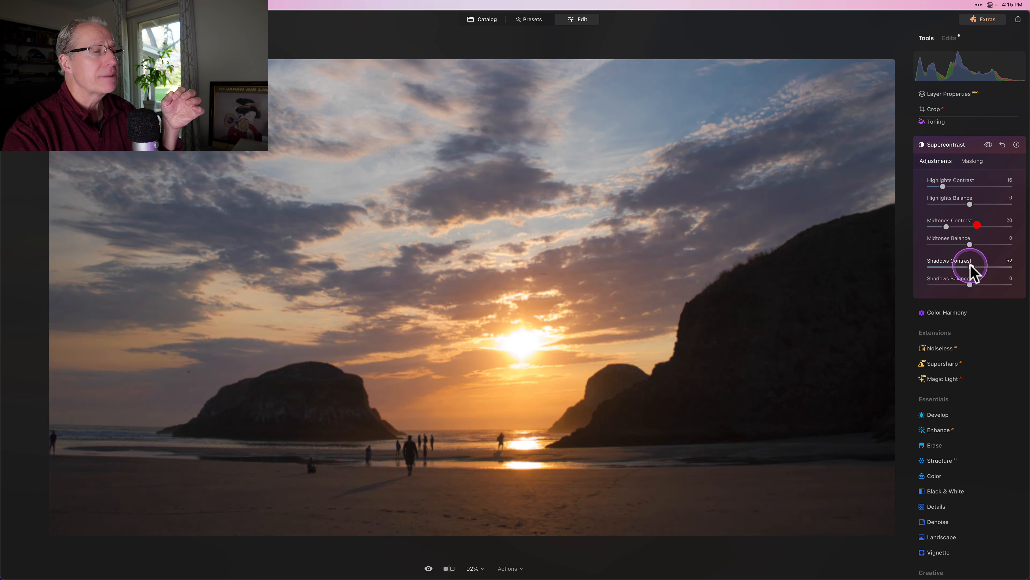
pyautogui.click(988, 145)
pyautogui.click(989, 145)
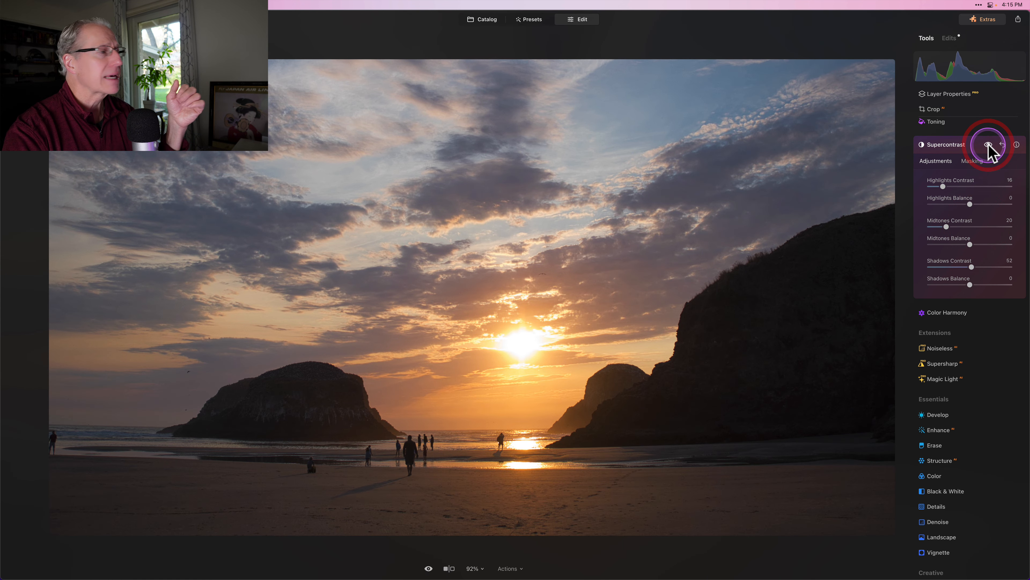
pyautogui.click(967, 145)
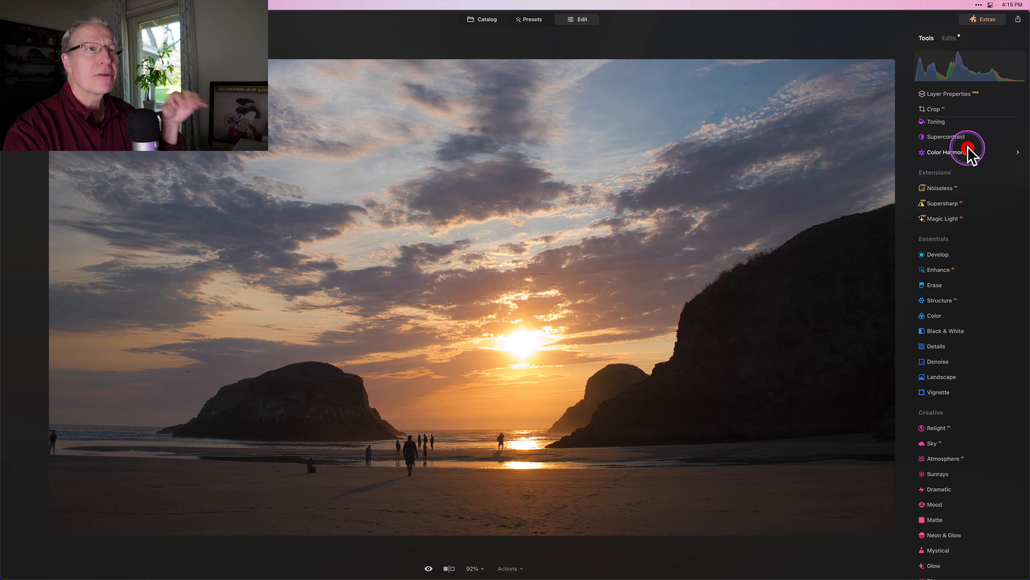
# Step: Reopen the existing Develop edit and enable Auto Distortion Corrections in its Optics settings
pyautogui.click(949, 39)
pyautogui.click(967, 278)
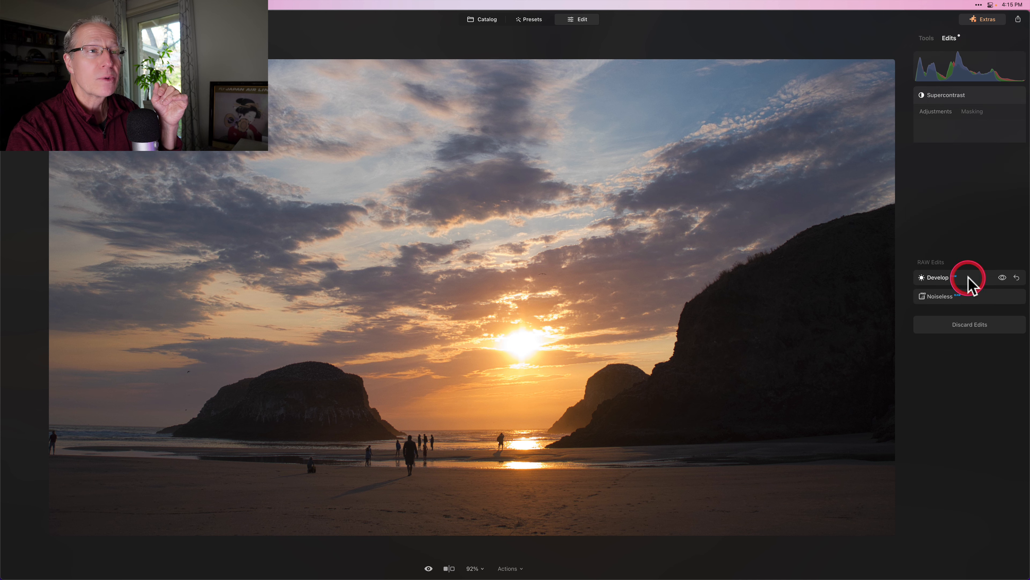
pyautogui.click(941, 358)
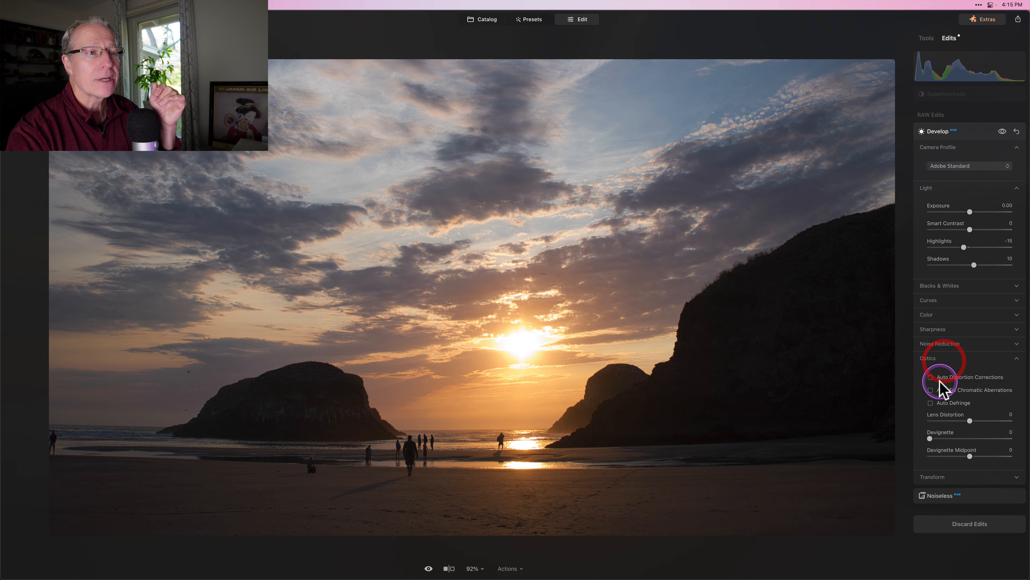
pyautogui.click(932, 377)
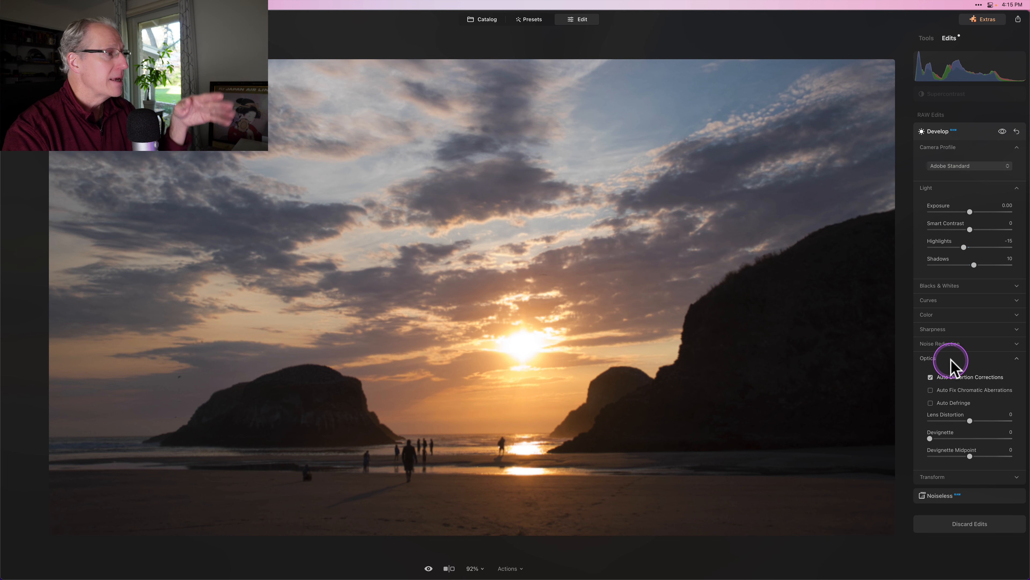
pyautogui.click(951, 359)
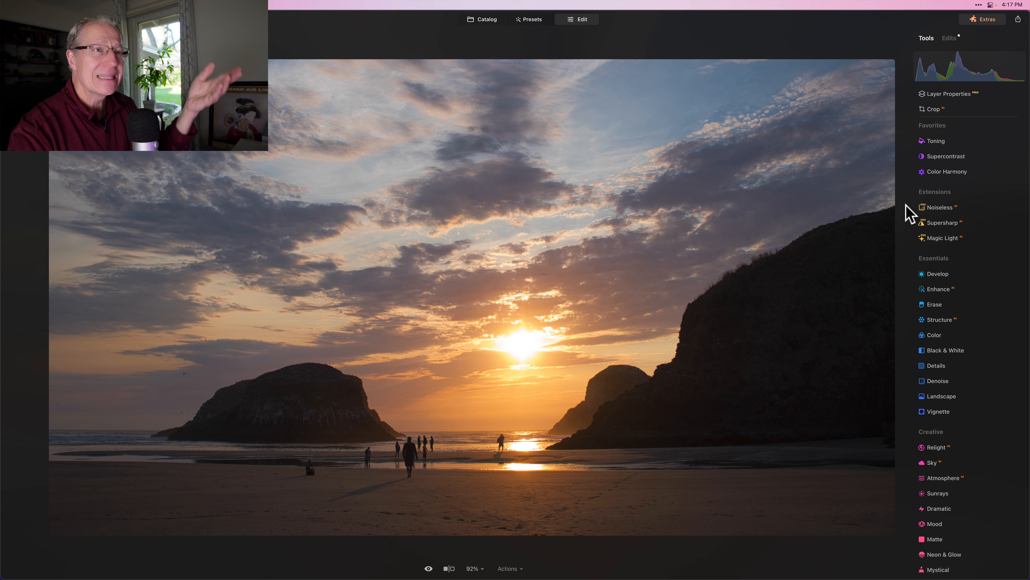
# Step: Apply a Landscape adjustment with Golden Hour at 21
pyautogui.click(941, 395)
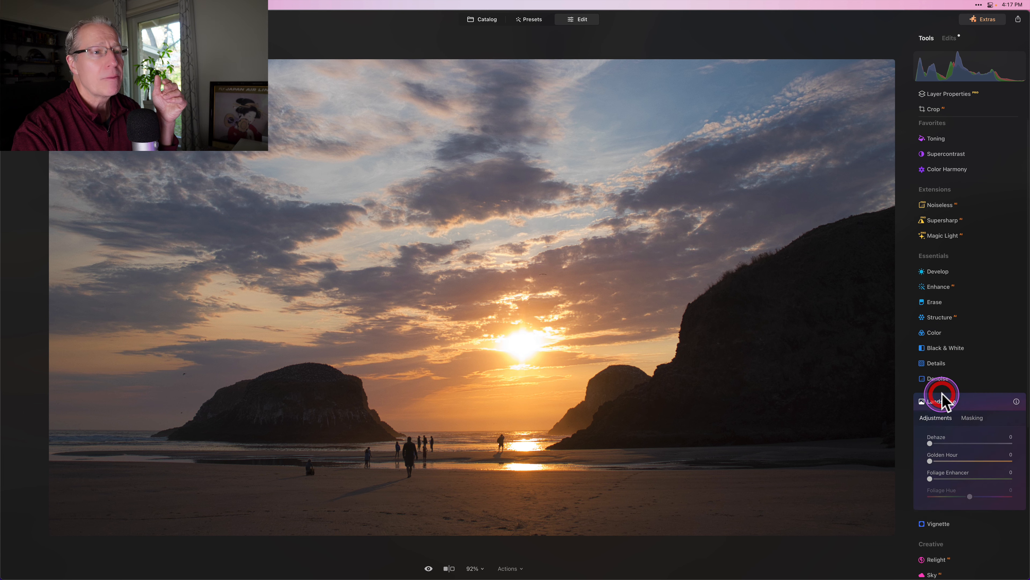
pyautogui.click(942, 415)
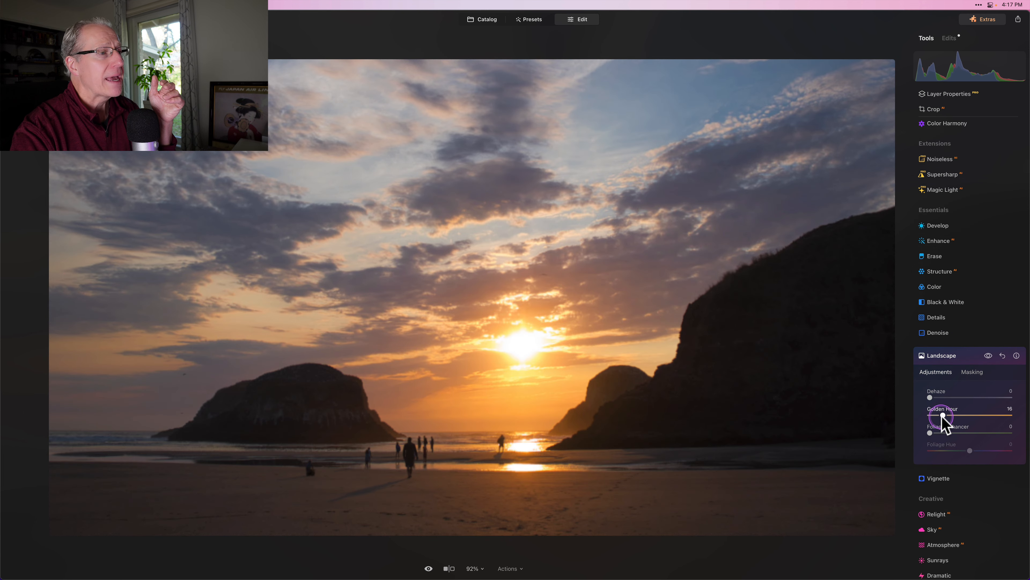
pyautogui.click(934, 373)
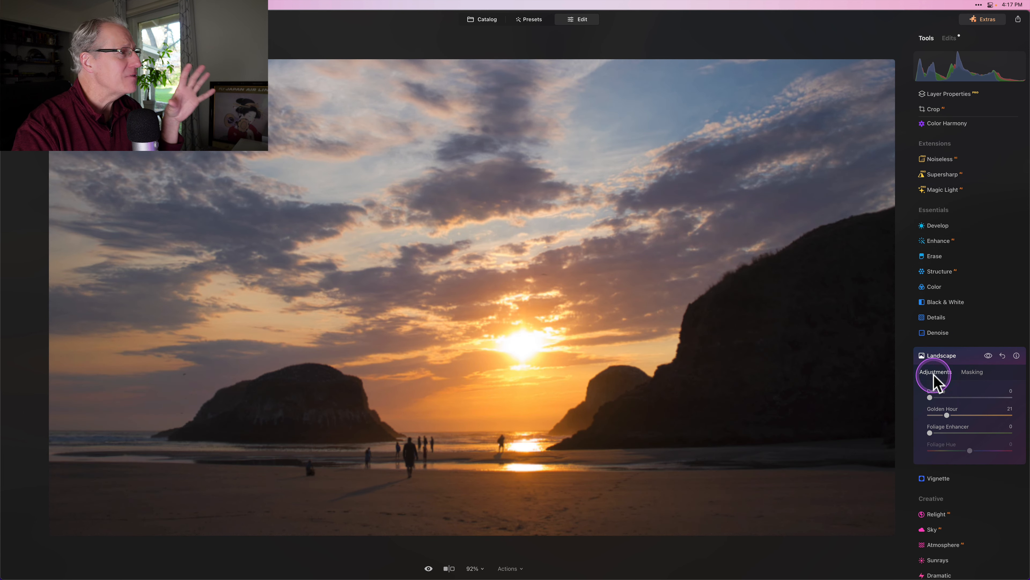
pyautogui.click(969, 359)
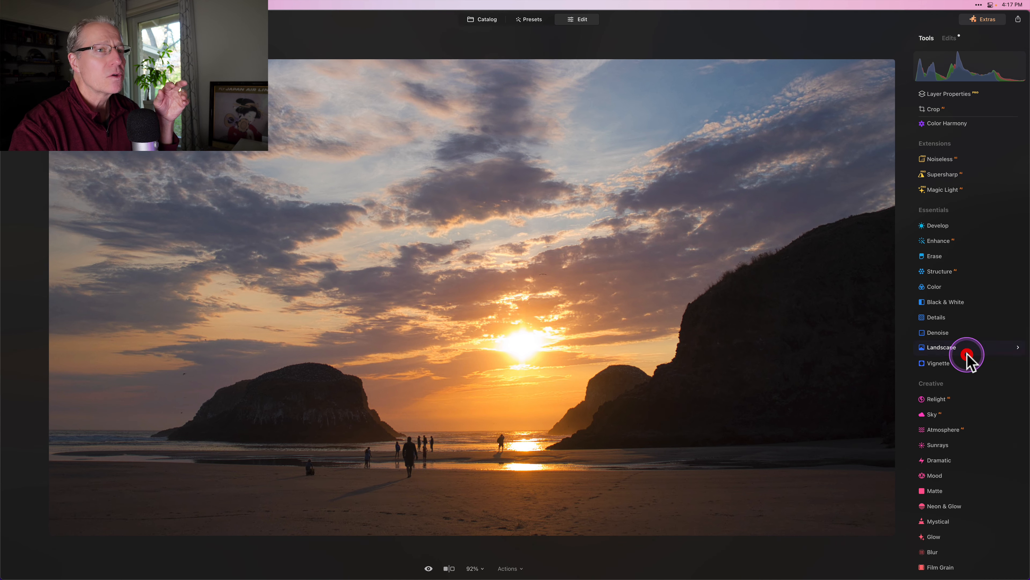
# Step: In Color Harmony, set Brilliance to 6 and Warmth to 9
pyautogui.click(948, 172)
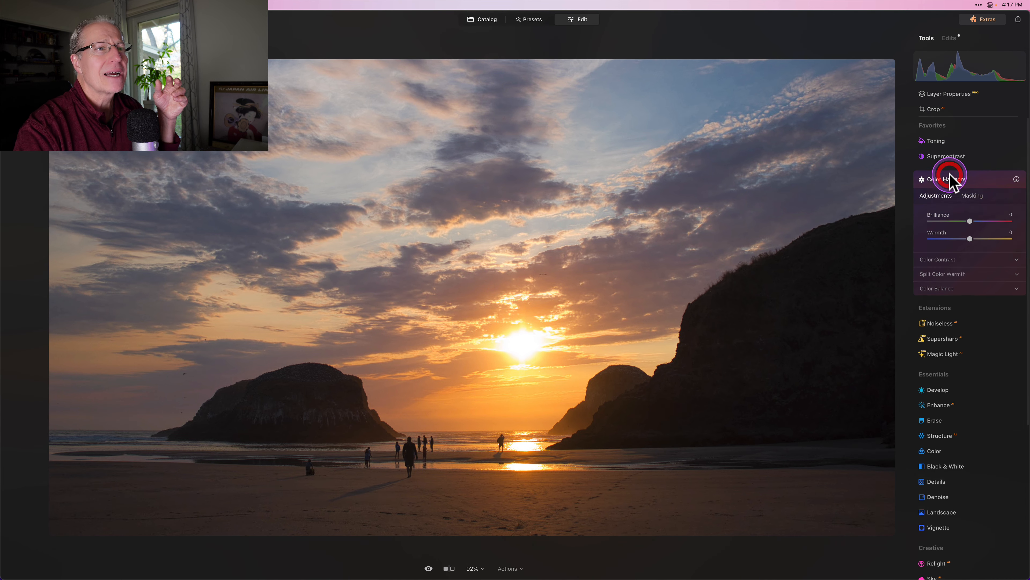
pyautogui.moveTo(970, 222); pyautogui.dragTo(974, 239)
pyautogui.click(970, 238)
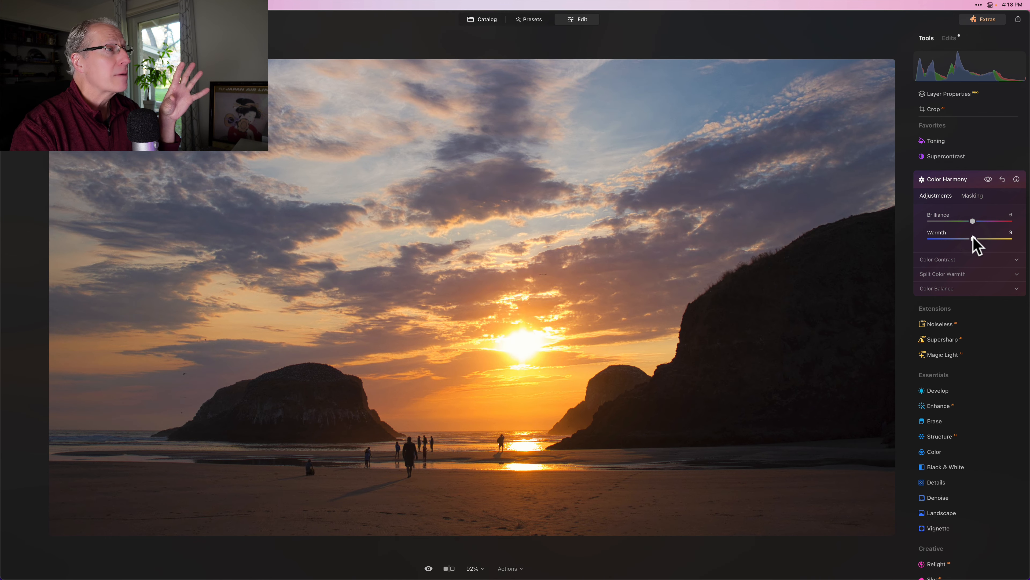
# Step: In Color Harmony's Color Balance, set Yellow-Blue for the Midtones to 13
pyautogui.click(949, 288)
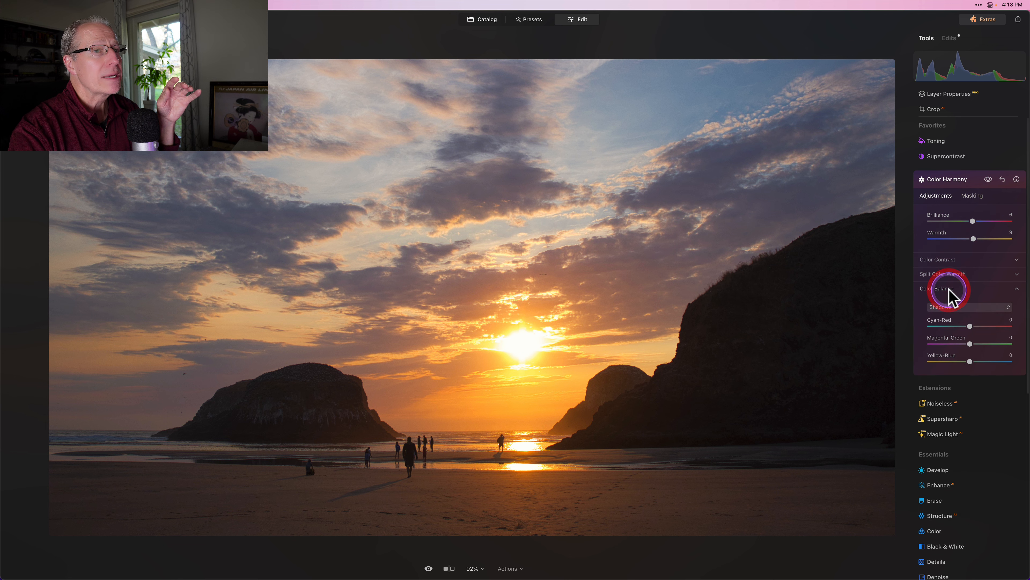
pyautogui.click(948, 300)
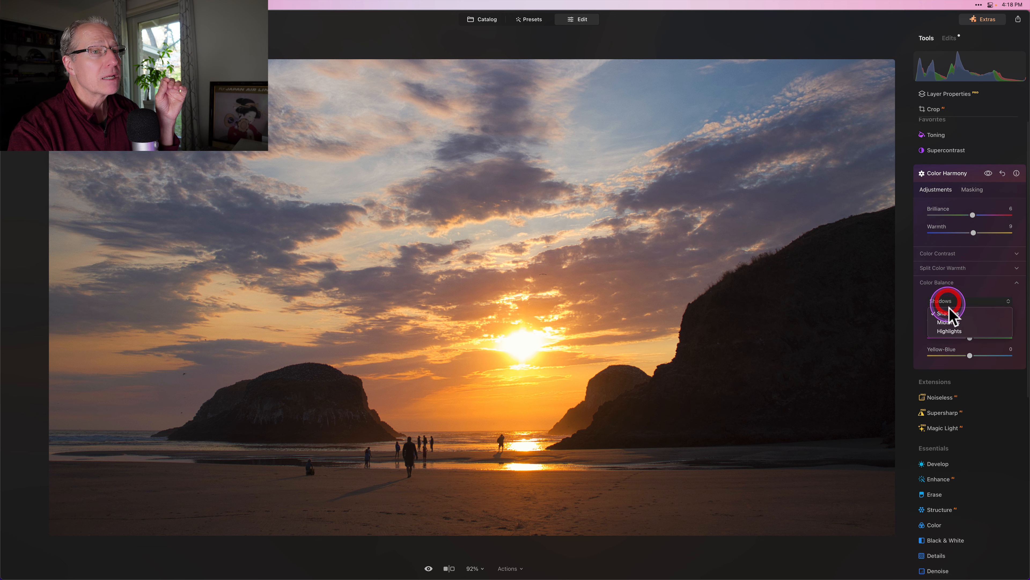
pyautogui.click(949, 322)
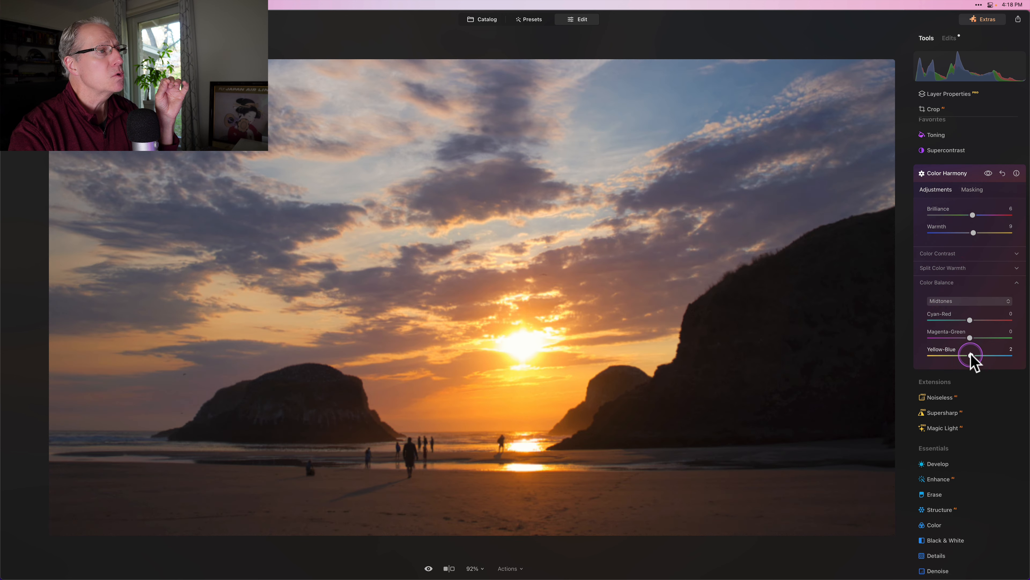
pyautogui.moveTo(969, 356); pyautogui.dragTo(975, 358)
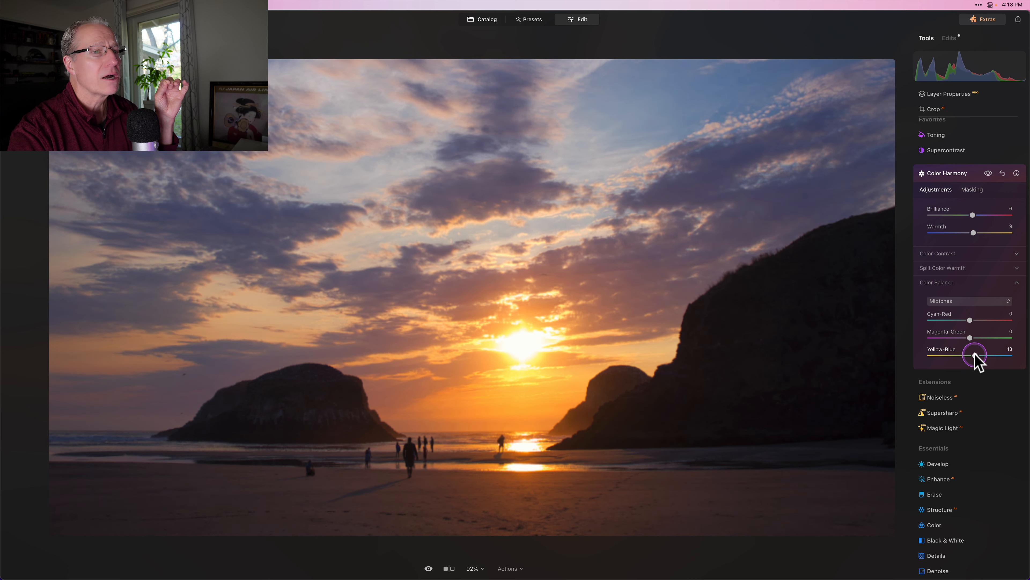
# Step: Set the Color Balance Yellow-Blue for the Highlights to 1, and compare the Color Harmony edit before and after
pyautogui.click(961, 301)
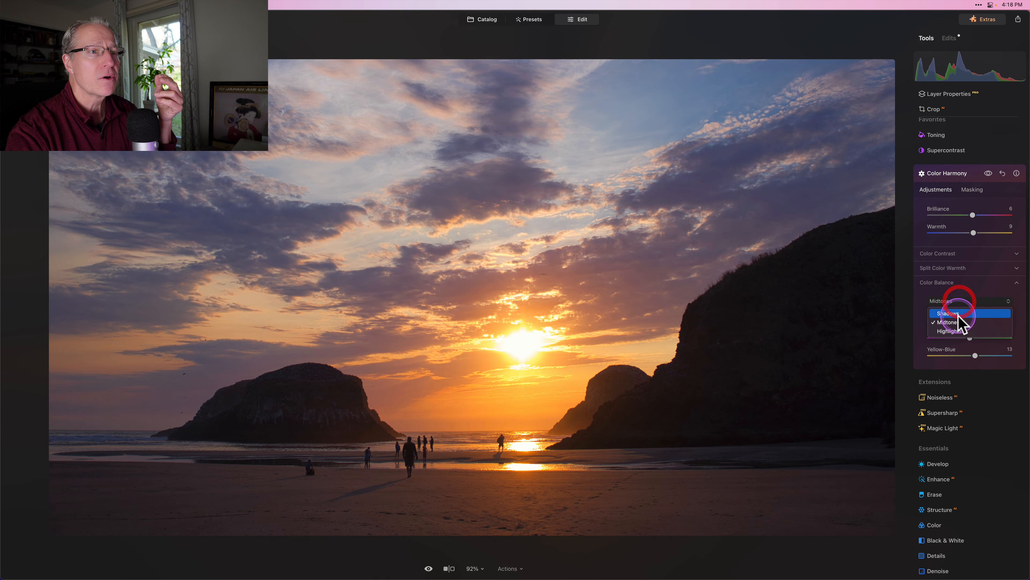
pyautogui.click(956, 330)
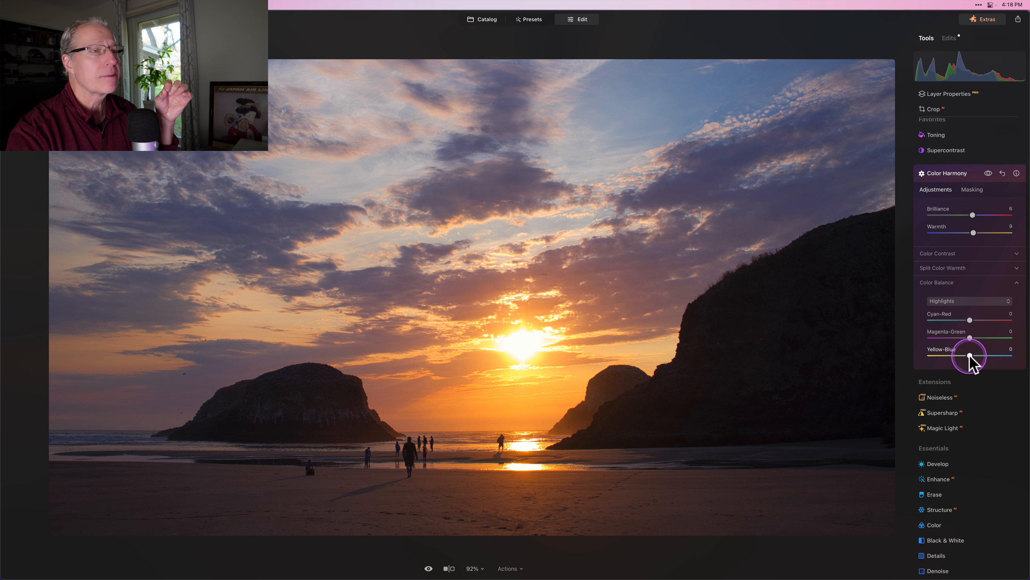
pyautogui.moveTo(970, 363); pyautogui.dragTo(971, 363)
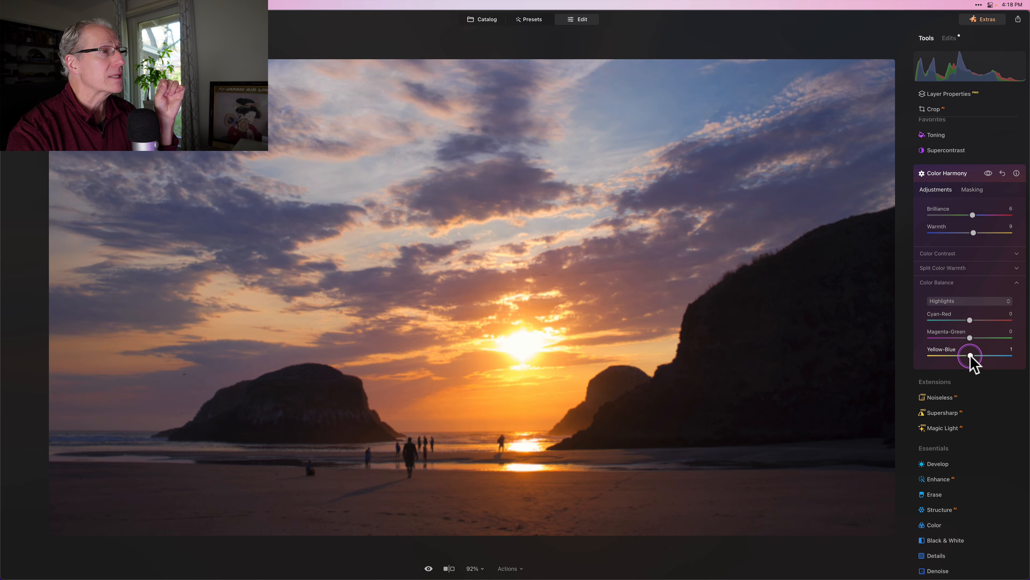
pyautogui.click(989, 173)
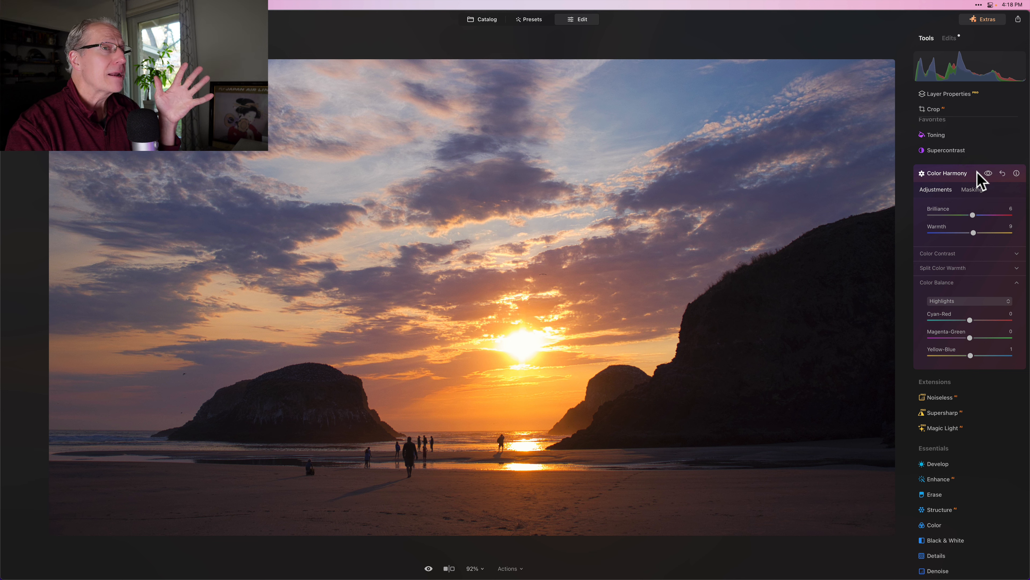
pyautogui.click(982, 173)
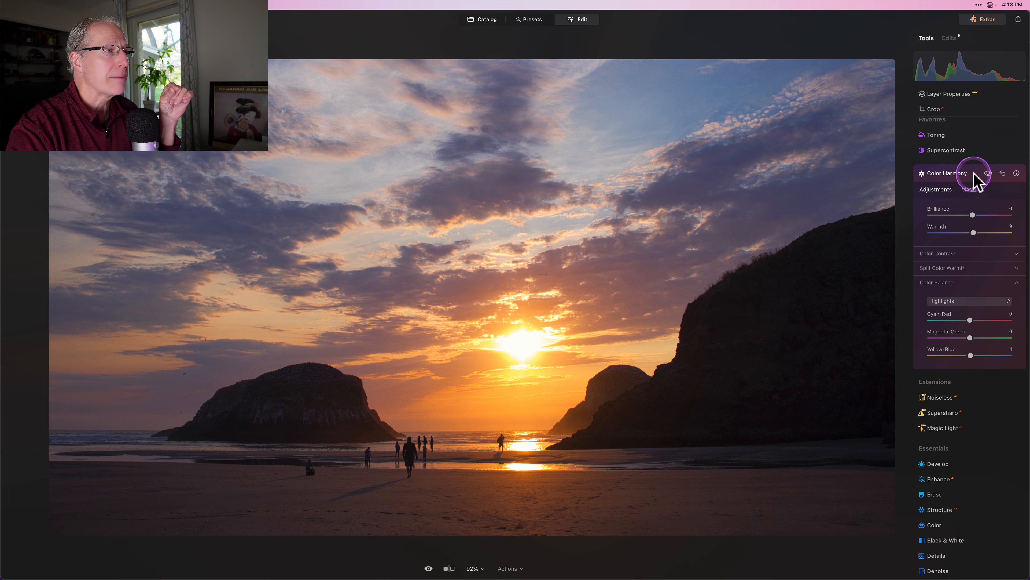
pyautogui.click(974, 174)
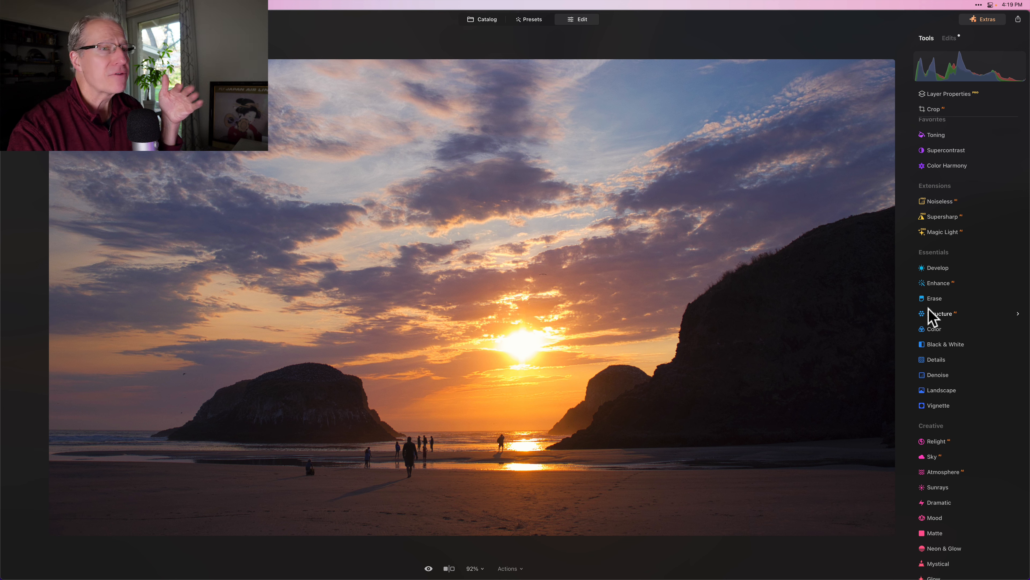
# Step: Start a new Develop edit and mask the beach foreground with a linear gradient that fades out just above the waterline
pyautogui.click(930, 267)
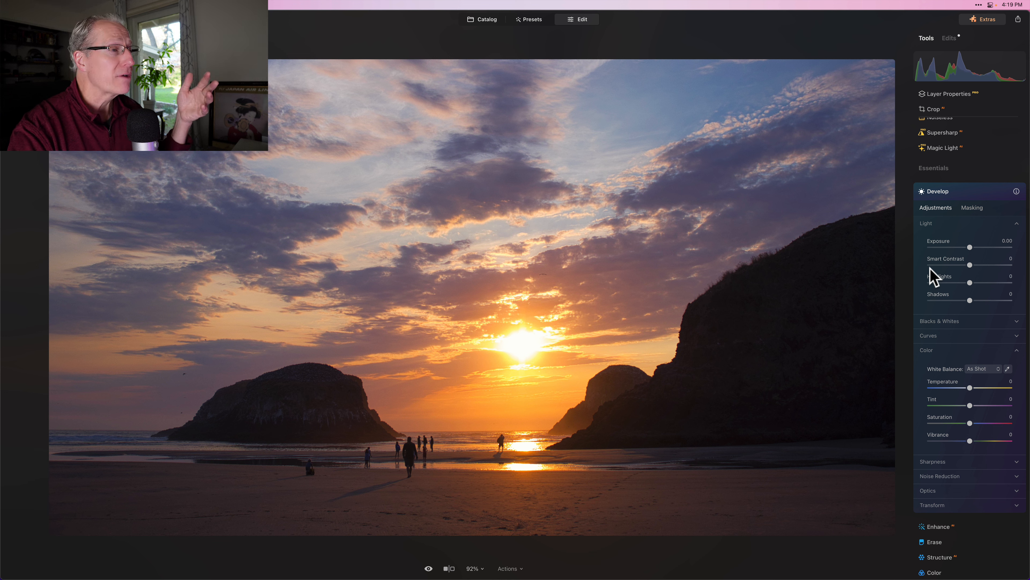
pyautogui.click(972, 207)
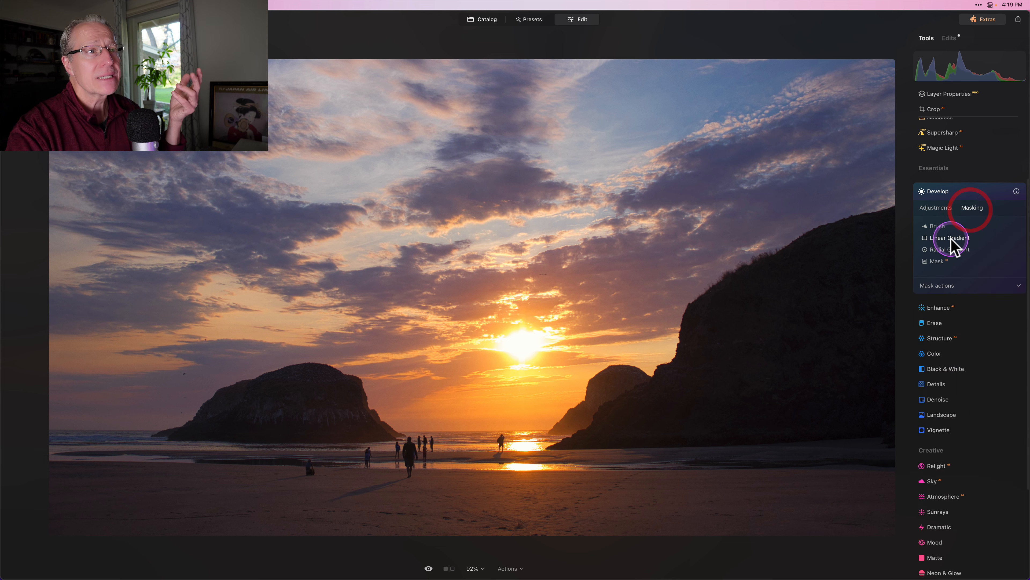
pyautogui.click(951, 239)
pyautogui.moveTo(522, 471); pyautogui.dragTo(519, 420)
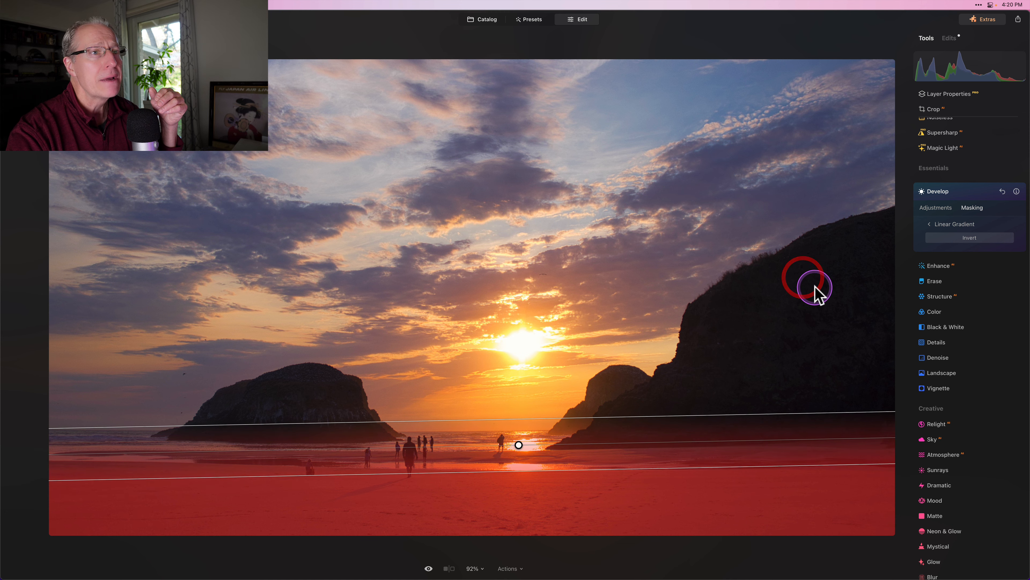
# Step: Set Exposure to 0.54 and Smart Contrast to 28 for the masked beach, and compare before and after
pyautogui.click(935, 207)
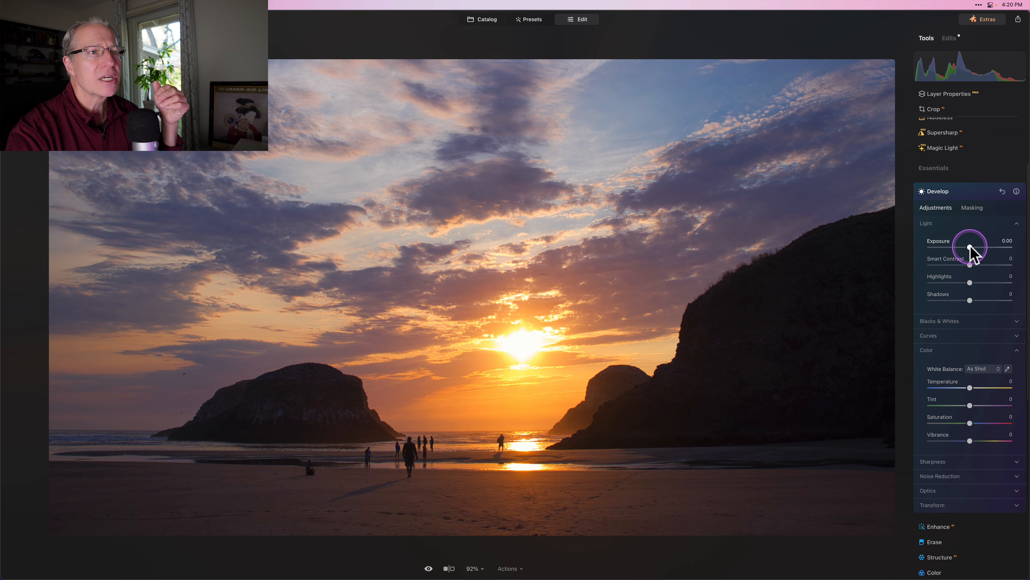
pyautogui.moveTo(971, 249)
pyautogui.mouseDown()
pyautogui.moveTo(970, 264)
pyautogui.moveTo(981, 264)
pyautogui.mouseUp()
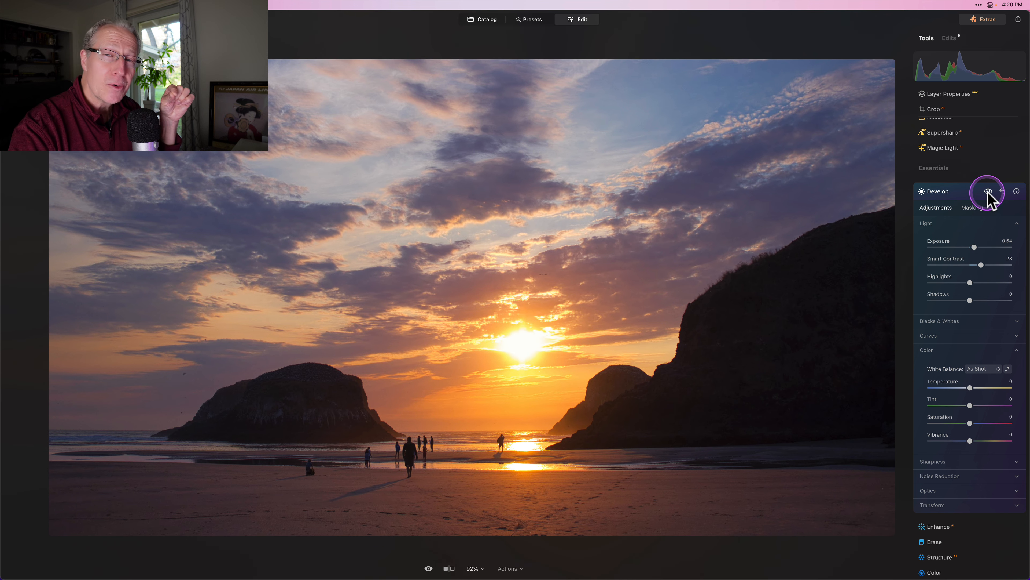
pyautogui.click(988, 192)
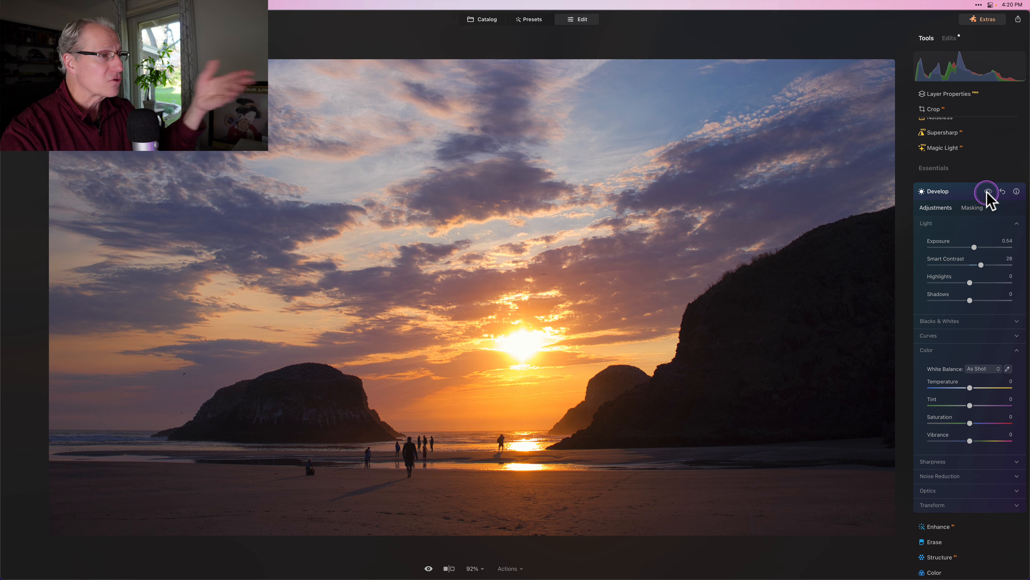
pyautogui.click(988, 191)
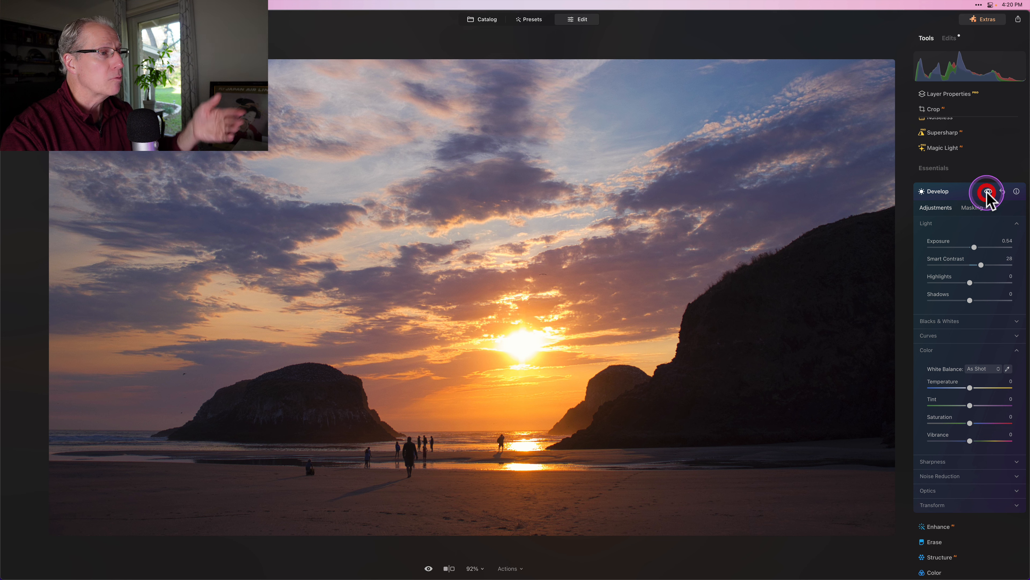
pyautogui.click(969, 192)
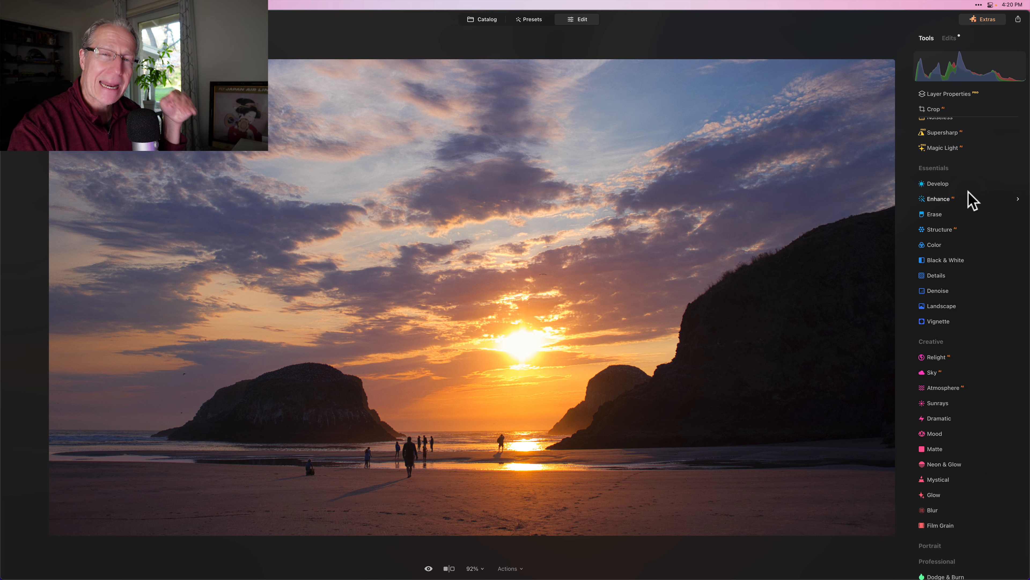
# Step: Start another Develop edit with a radial gradient mask centered on the sun, and enlarge it into the surrounding sky
pyautogui.click(947, 182)
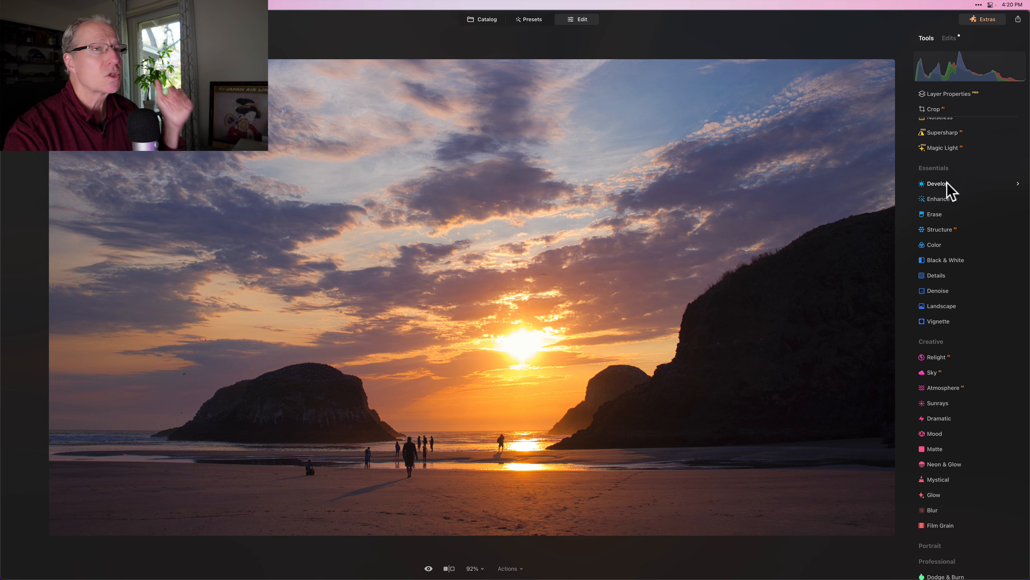
pyautogui.click(947, 182)
pyautogui.click(954, 214)
pyautogui.click(975, 209)
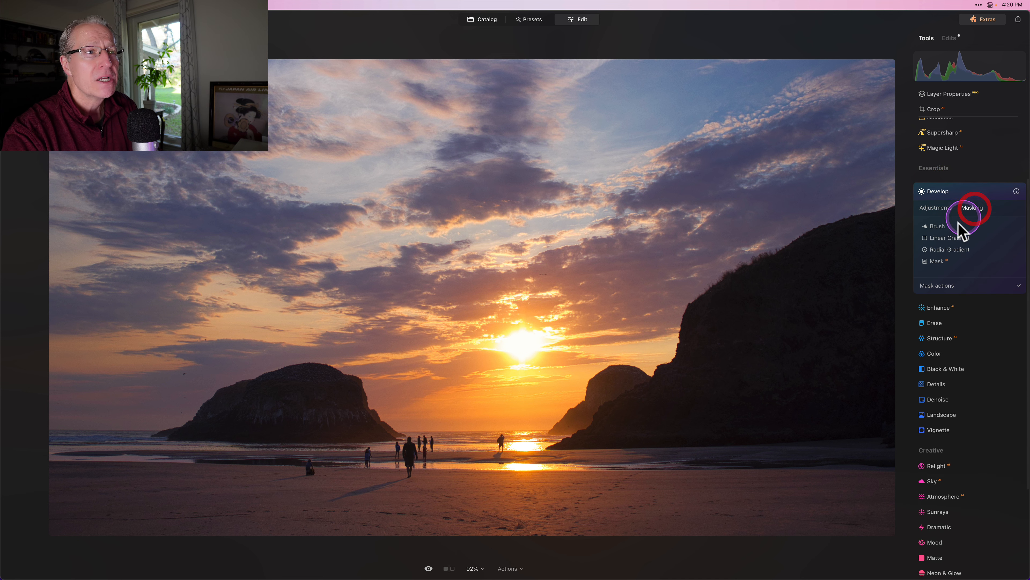
pyautogui.click(935, 248)
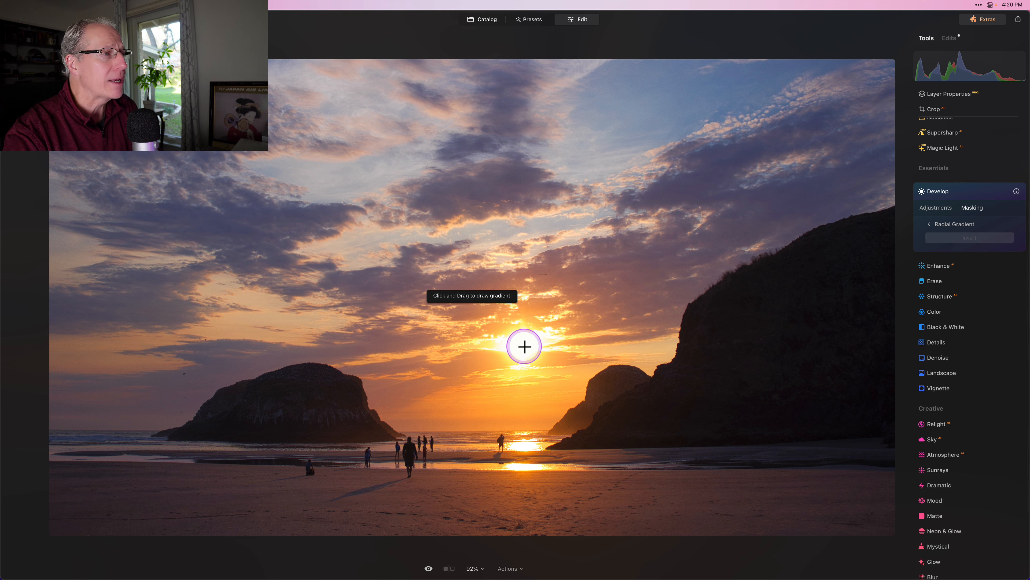
pyautogui.moveTo(523, 345); pyautogui.dragTo(540, 353)
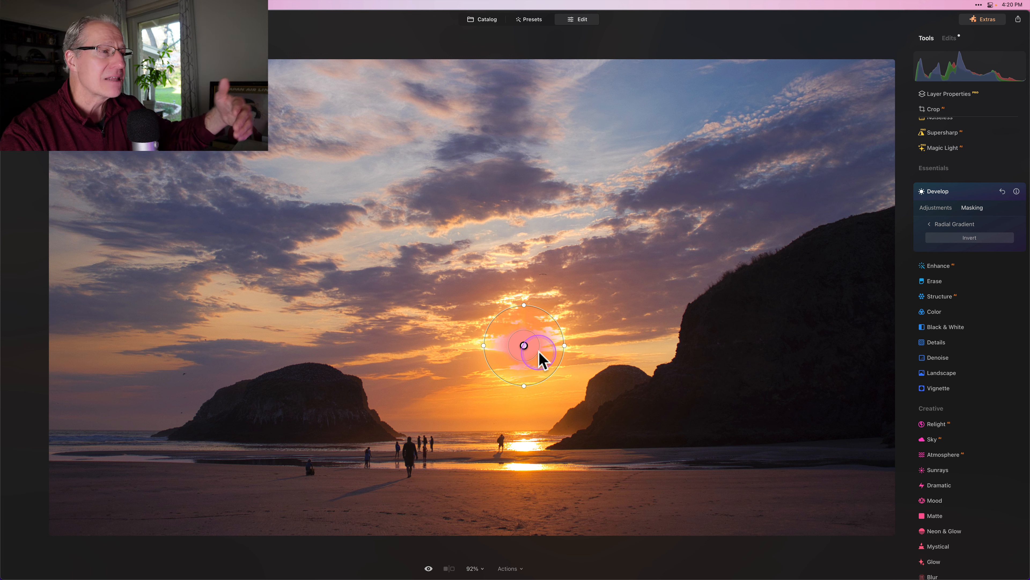
pyautogui.moveTo(559, 322); pyautogui.dragTo(603, 302)
# Step: Set Exposure to 0.69 and Smart Contrast to 28 for the masked area around the sun
pyautogui.click(936, 208)
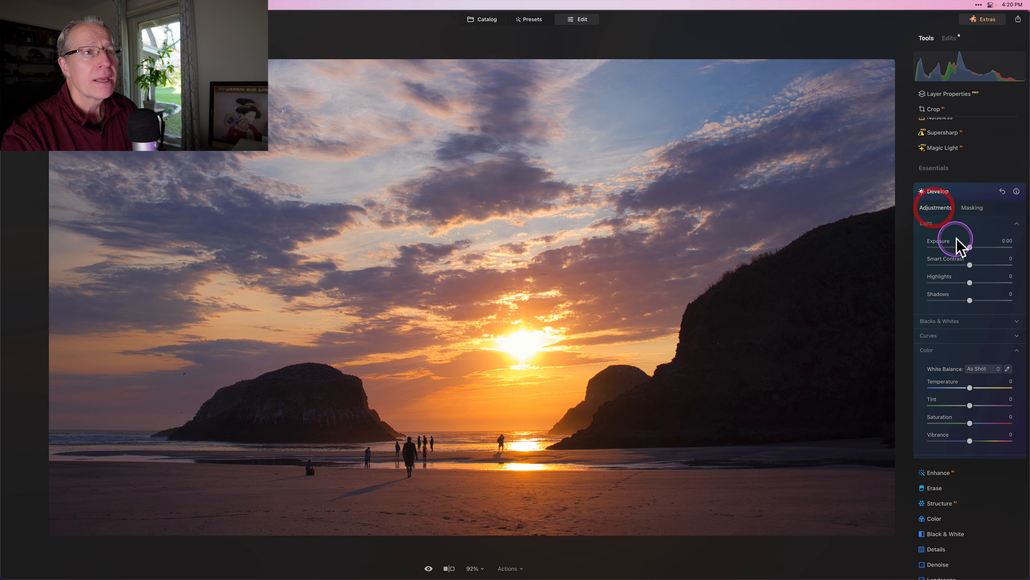
pyautogui.moveTo(971, 246); pyautogui.dragTo(978, 247)
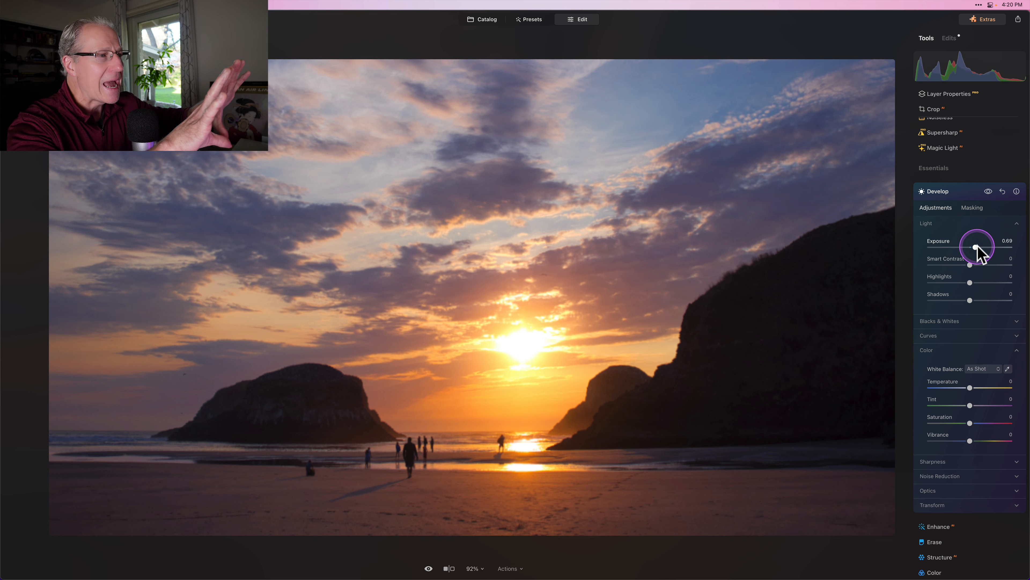
pyautogui.click(965, 268)
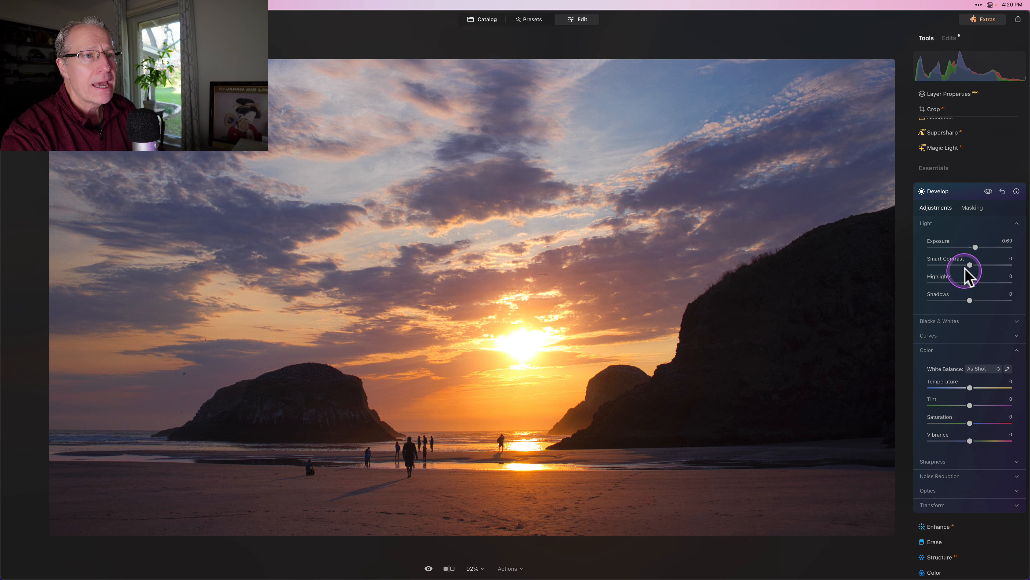
pyautogui.moveTo(972, 267)
pyautogui.mouseDown()
pyautogui.moveTo(992, 264)
pyautogui.moveTo(941, 263)
pyautogui.moveTo(981, 264)
pyautogui.mouseUp()
# Step: Set Temperature to 1 and Tint to 2 for the masked sun area, and compare before and after
pyautogui.click(970, 388)
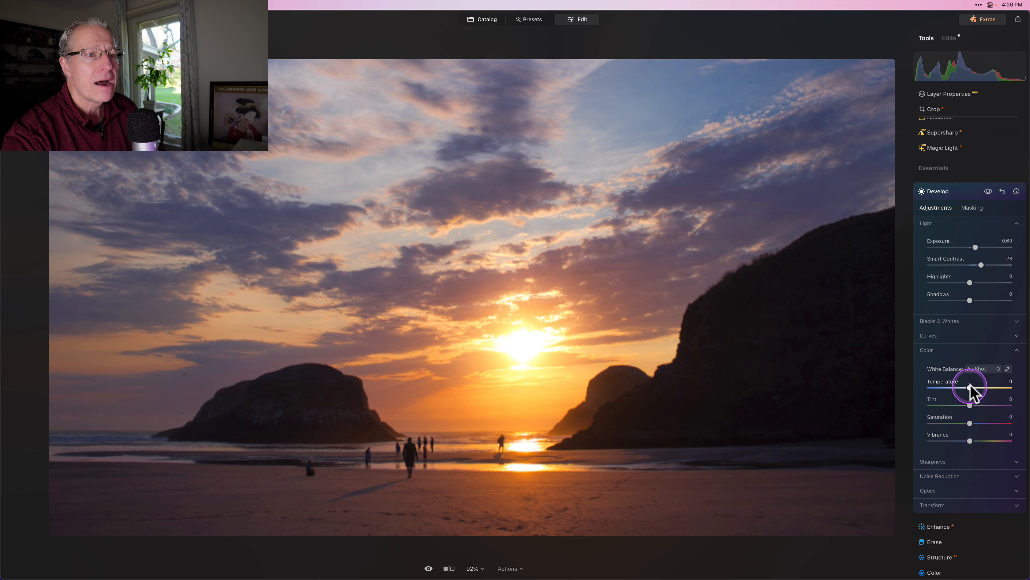
pyautogui.moveTo(971, 387); pyautogui.dragTo(970, 406)
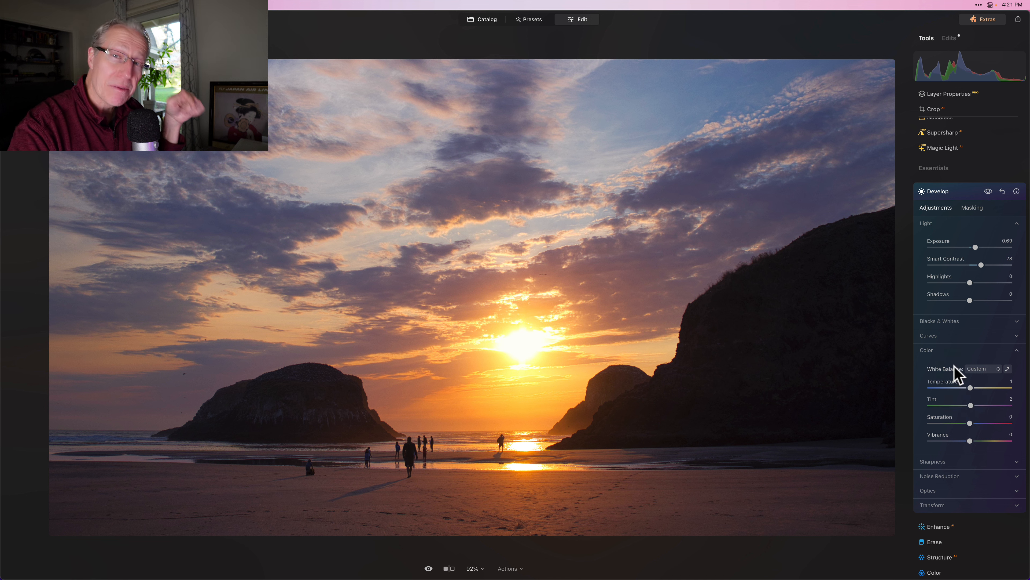
pyautogui.click(987, 192)
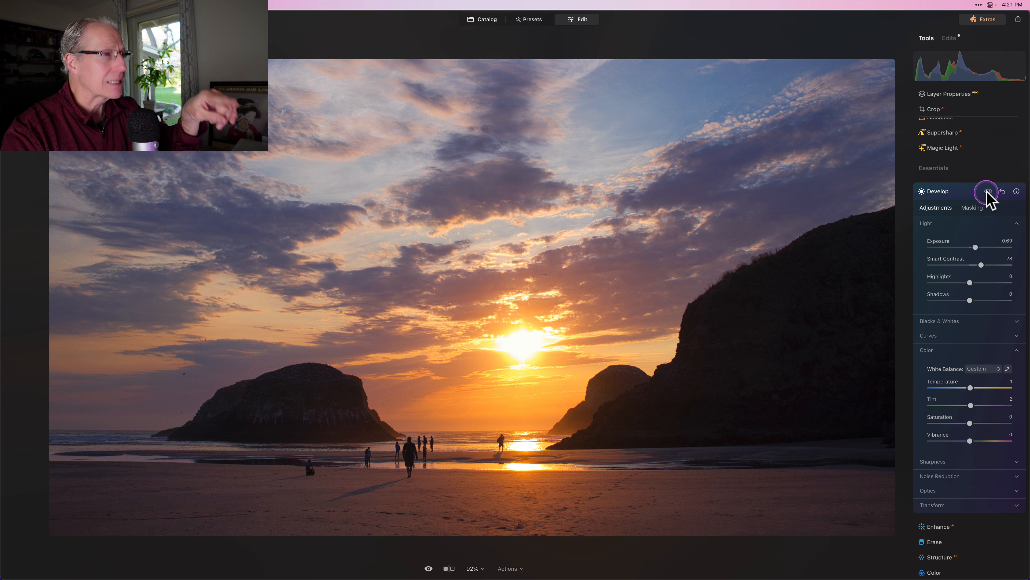
pyautogui.click(987, 192)
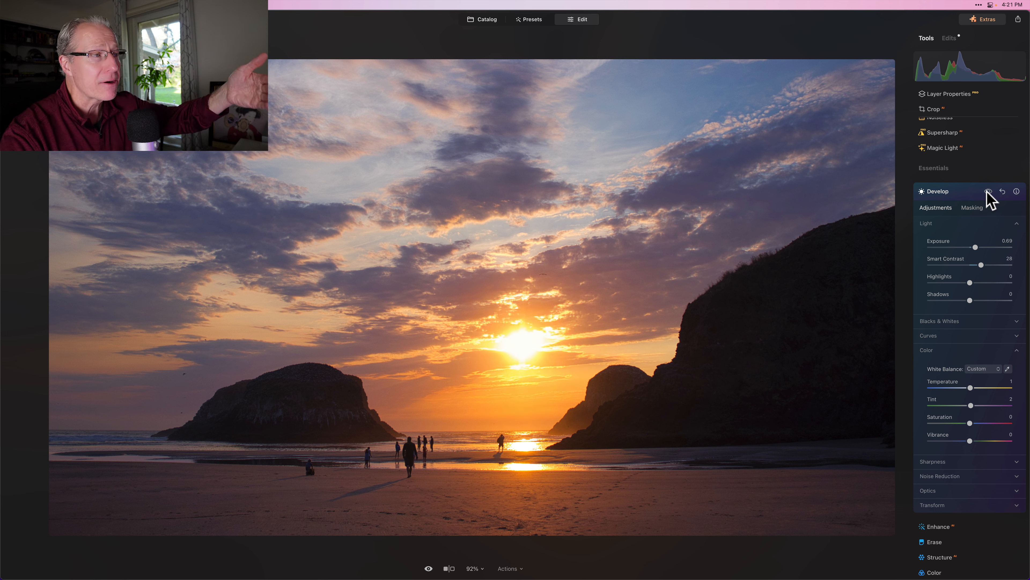
# Step: Compare the photo before and after the masked sun adjustments, and close the Develop tool
pyautogui.click(988, 191)
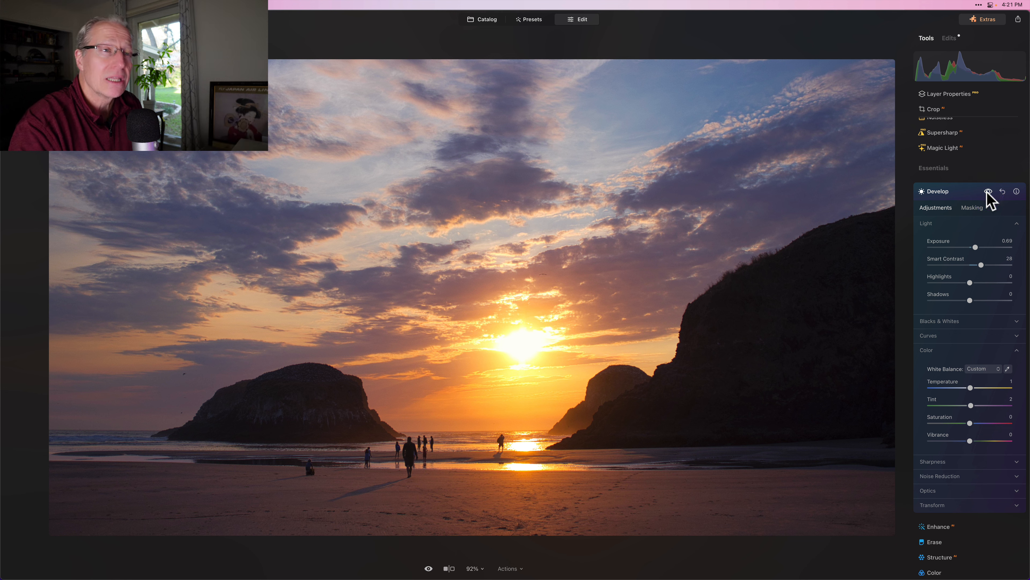
pyautogui.click(971, 190)
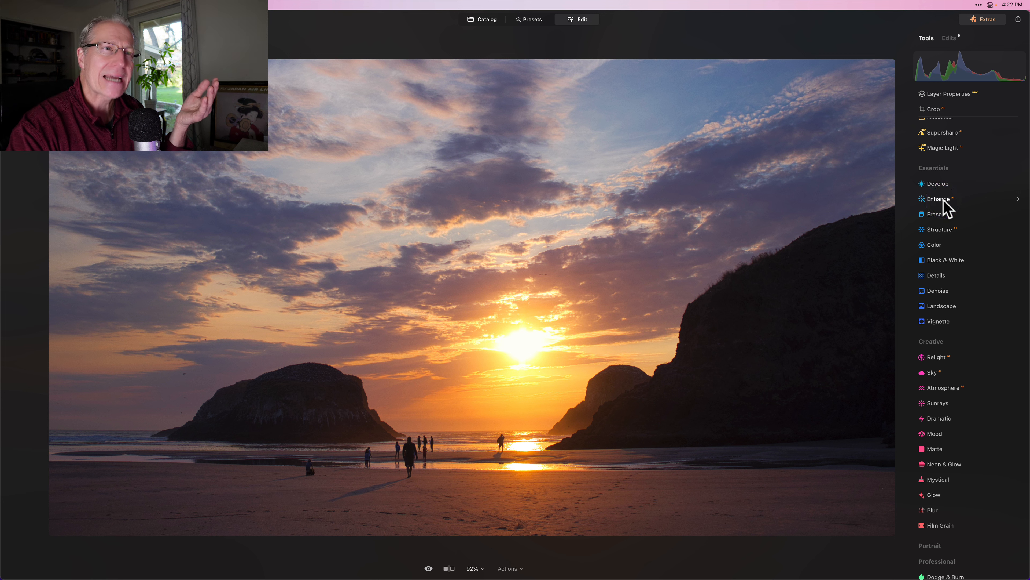
# Step: Soften the whole photo slightly by setting the Structure Amount to -20
pyautogui.click(947, 230)
pyautogui.moveTo(962, 275); pyautogui.dragTo(961, 279)
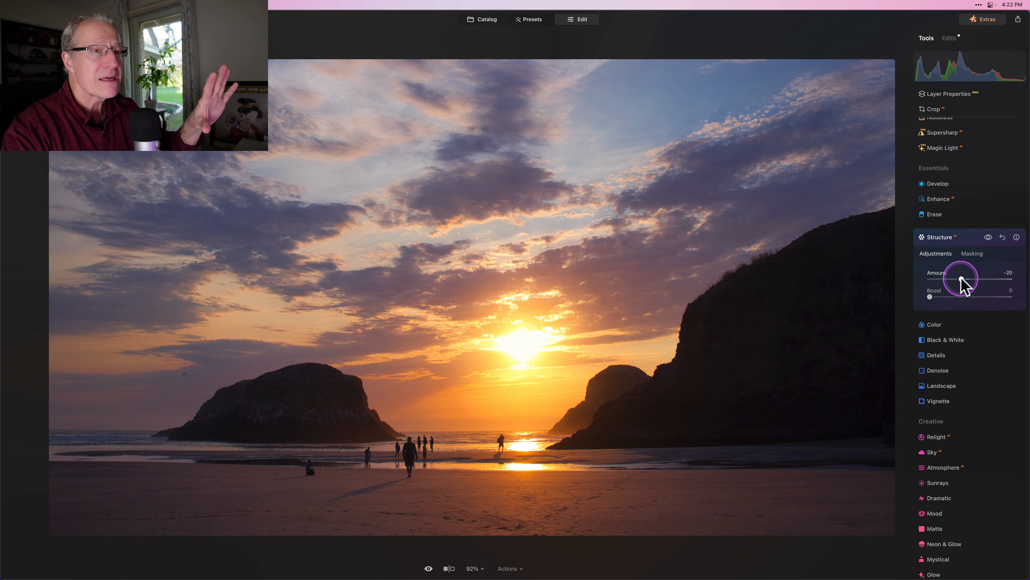
pyautogui.moveTo(961, 279); pyautogui.dragTo(962, 279)
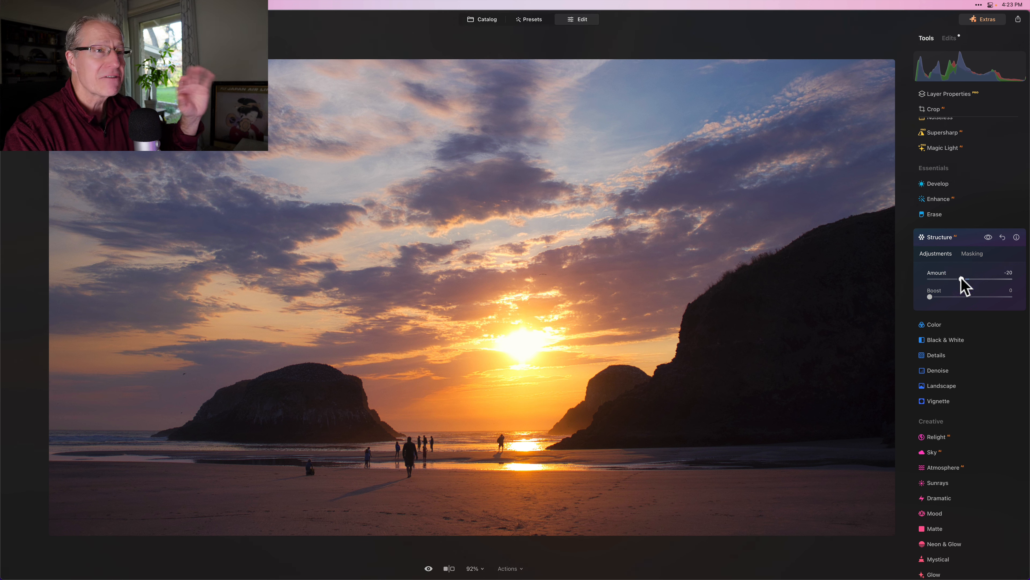
pyautogui.click(964, 240)
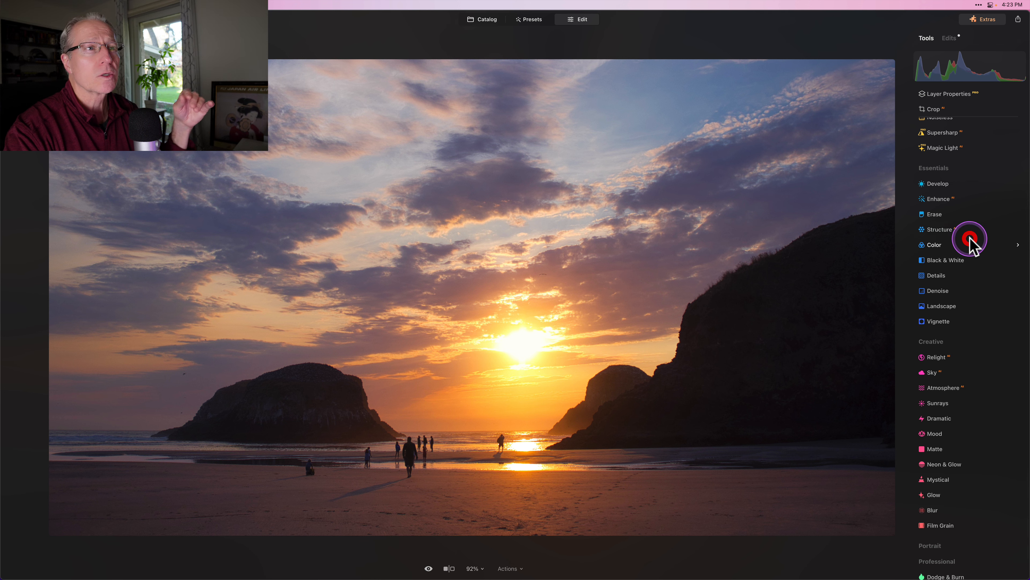
# Step: Try a strong Enhance Accent of 69 on the photo, and reduce it to 10
pyautogui.click(949, 202)
pyautogui.moveTo(947, 246); pyautogui.dragTo(988, 254)
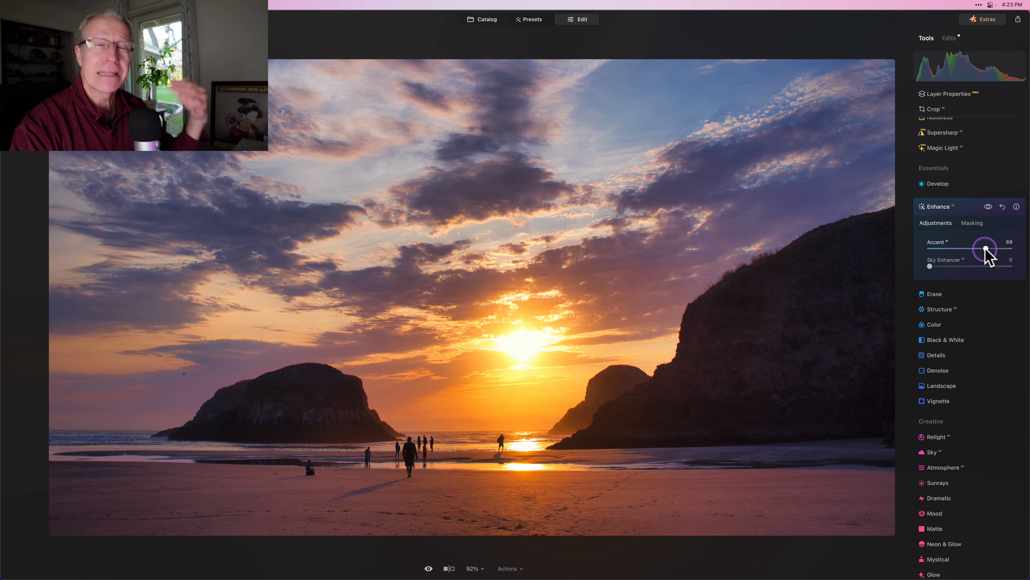
pyautogui.moveTo(986, 249); pyautogui.dragTo(937, 249)
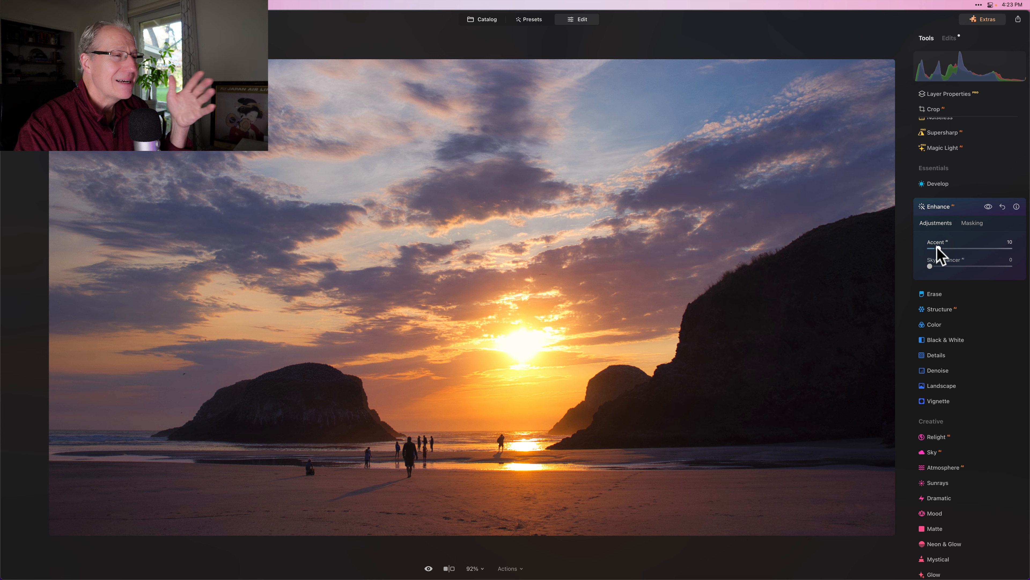
# Step: Compare the photo before and after the subtle Accent adjustment, and close the Enhance tool
pyautogui.click(988, 207)
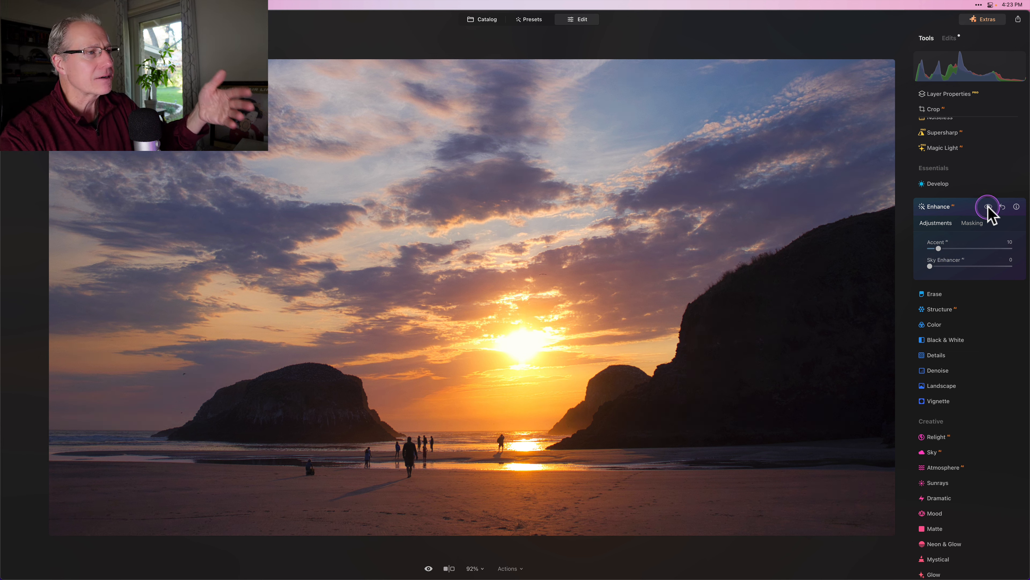
pyautogui.click(988, 206)
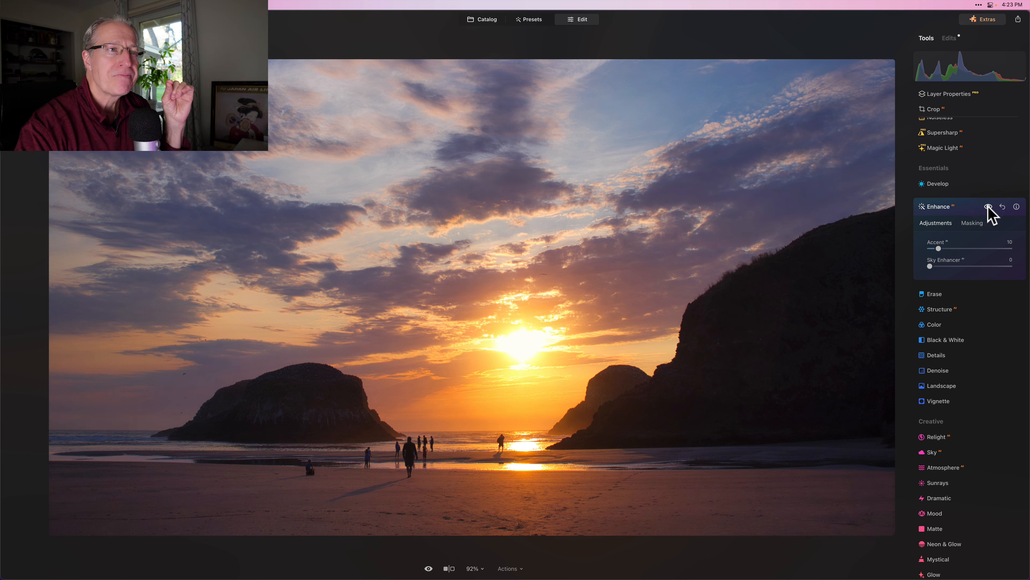
pyautogui.click(965, 254)
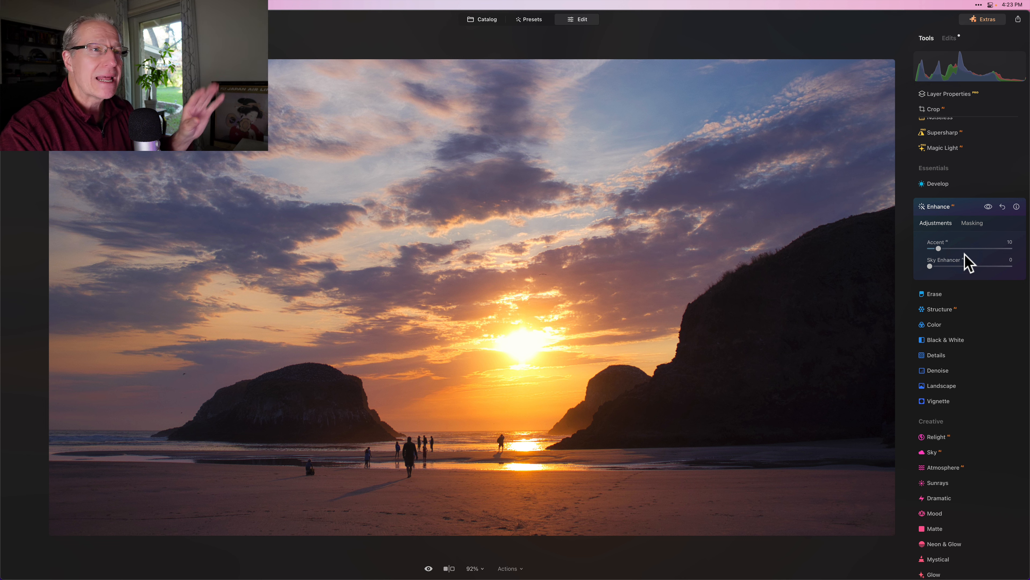
pyautogui.click(989, 207)
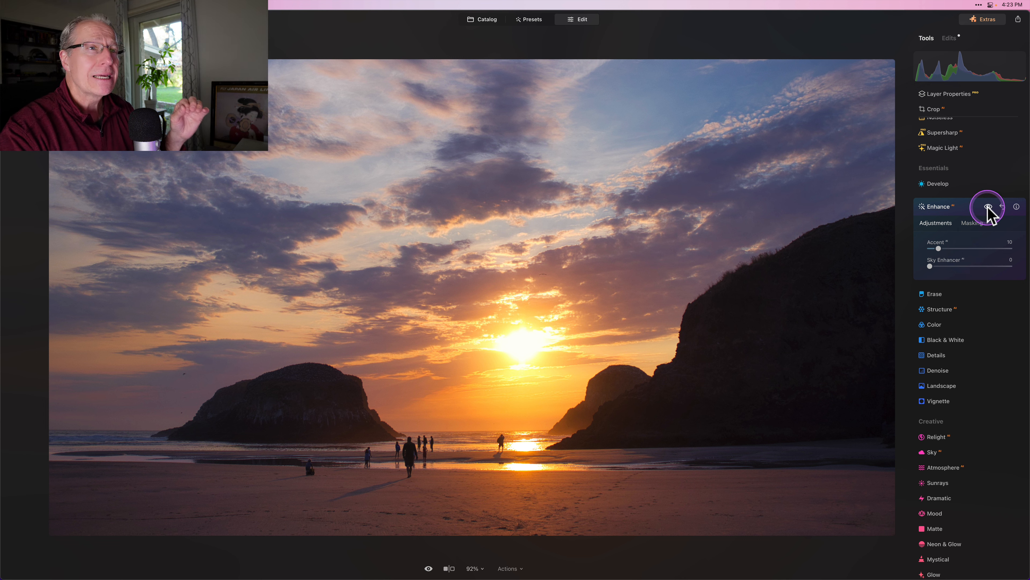
pyautogui.click(972, 208)
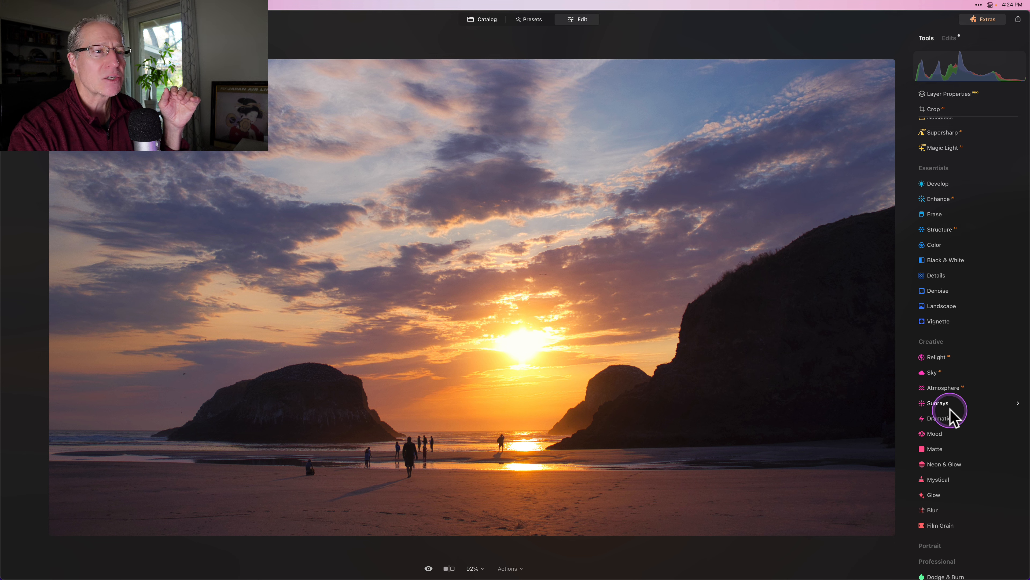
pyautogui.scroll(-1, 950, 409)
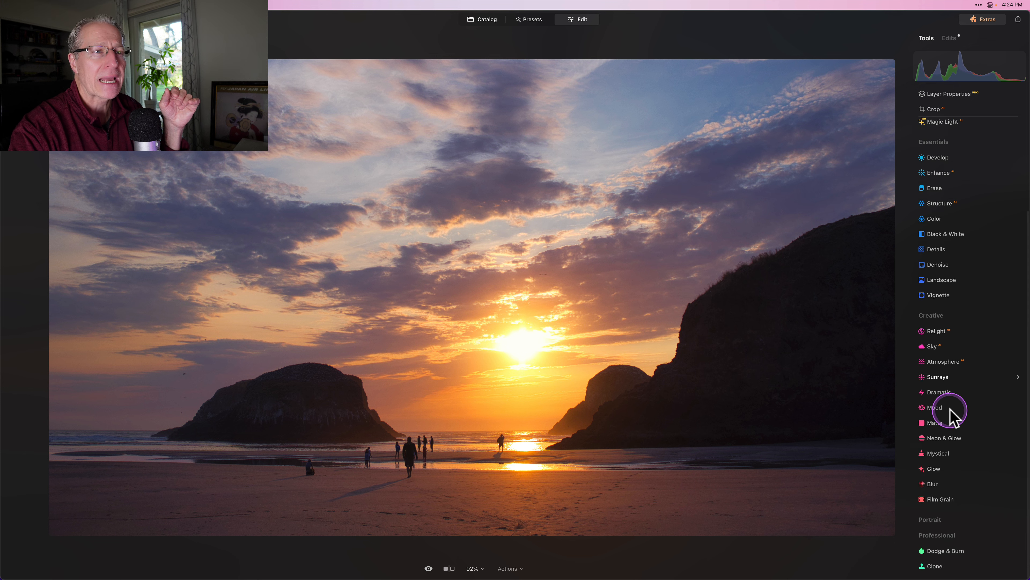
pyautogui.click(936, 388)
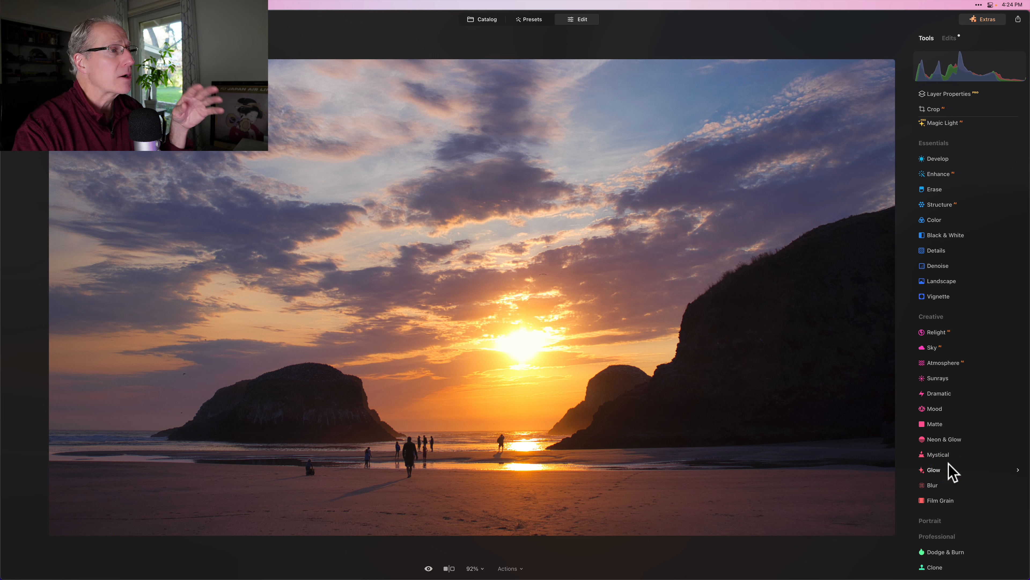
pyautogui.click(893, 407)
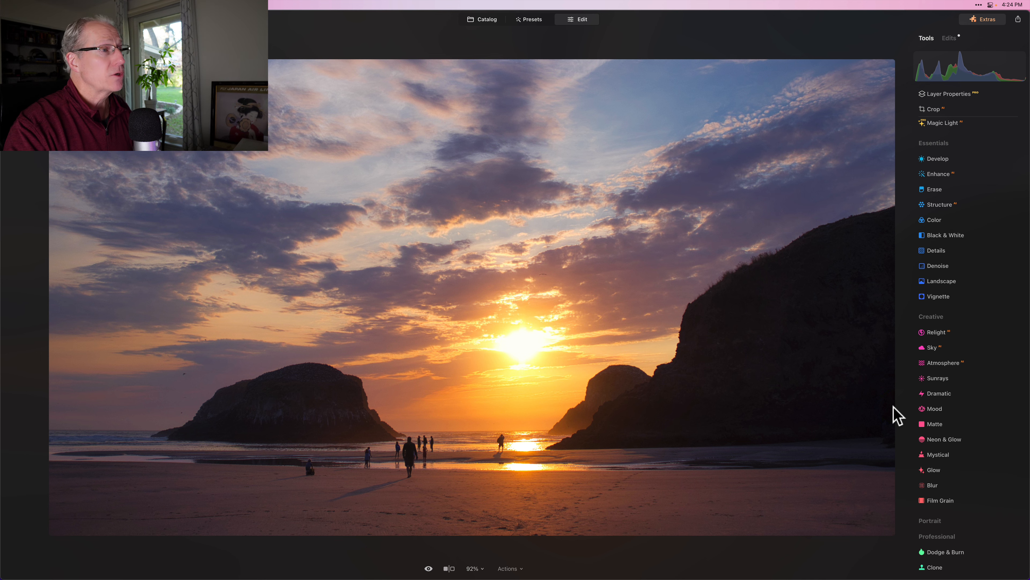
# Step: Compare the fully edited sunset photo with the unedited original
pyautogui.press('\\')
pyautogui.press('\\')
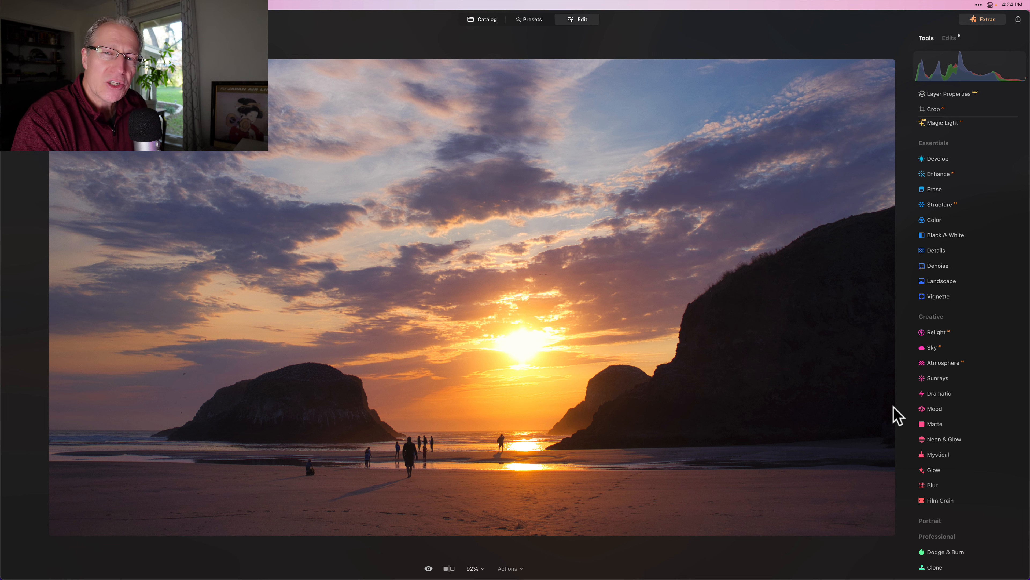
pyautogui.click(819, 361)
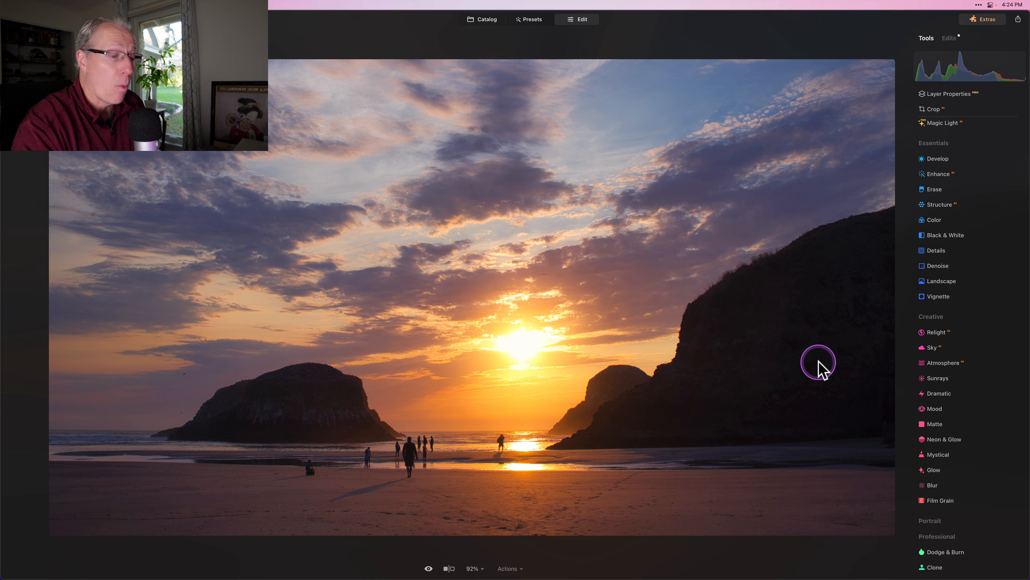